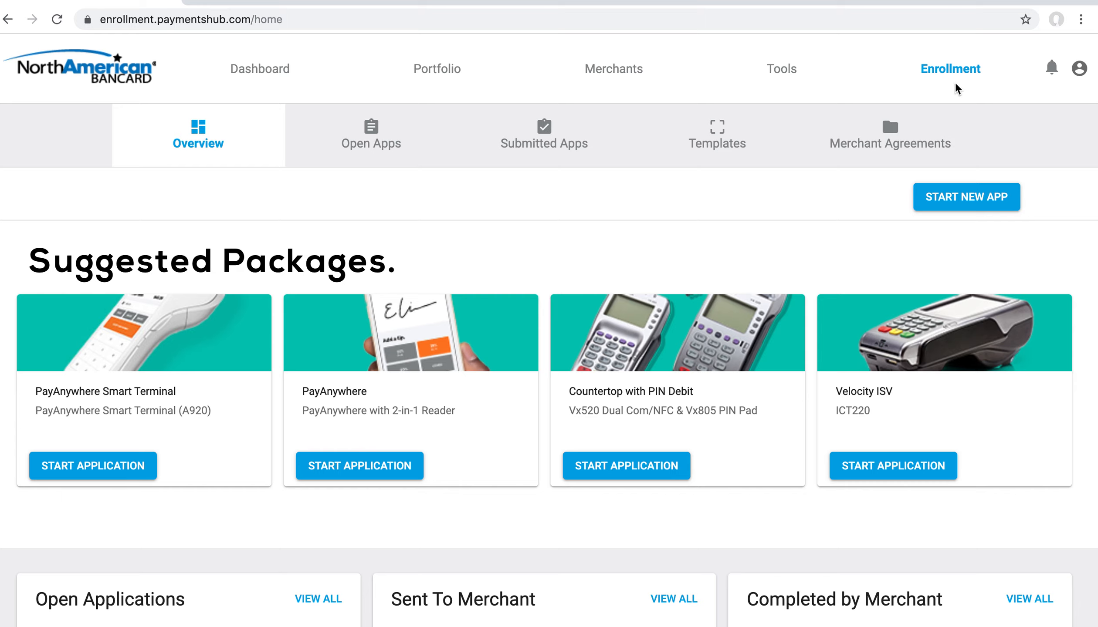
Open the Template Manager and view the INT220EdgeSmallTicketRest template's details panel.
left_click(735, 163)
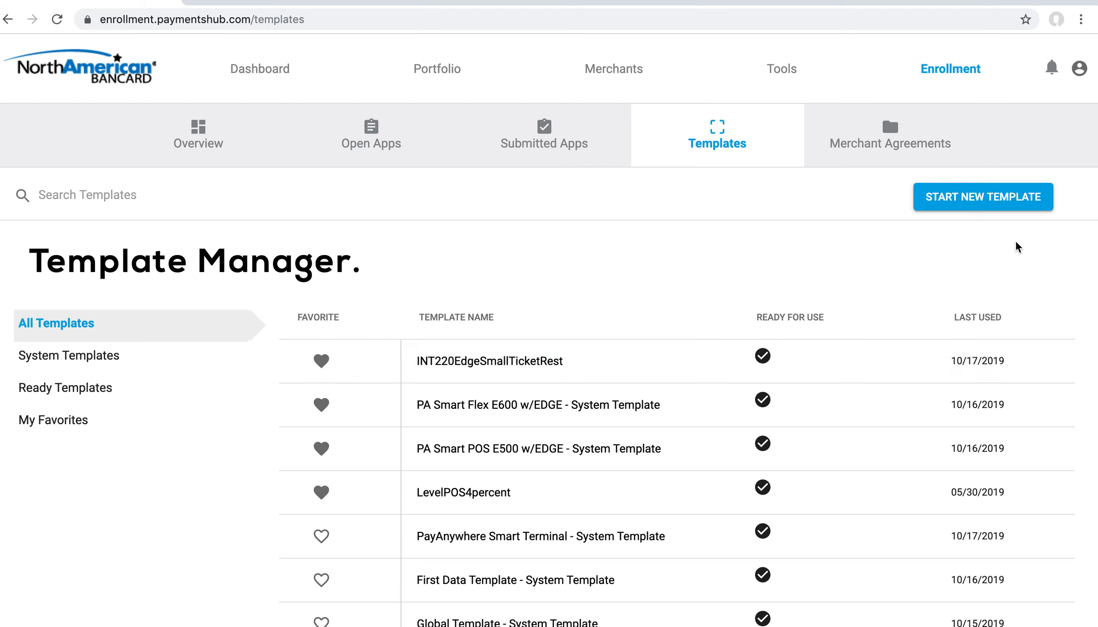
left_click(659, 369)
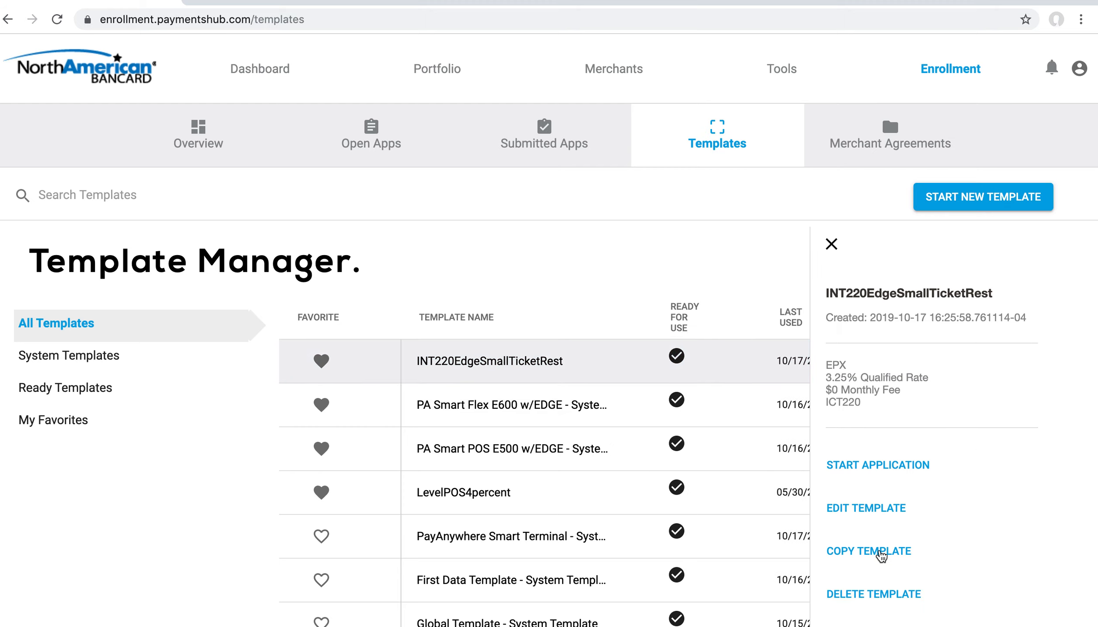
Start a new template named PayAnywhereA920EdgeLargeTicket and save it to continue.
left_click(830, 245)
left_click(986, 202)
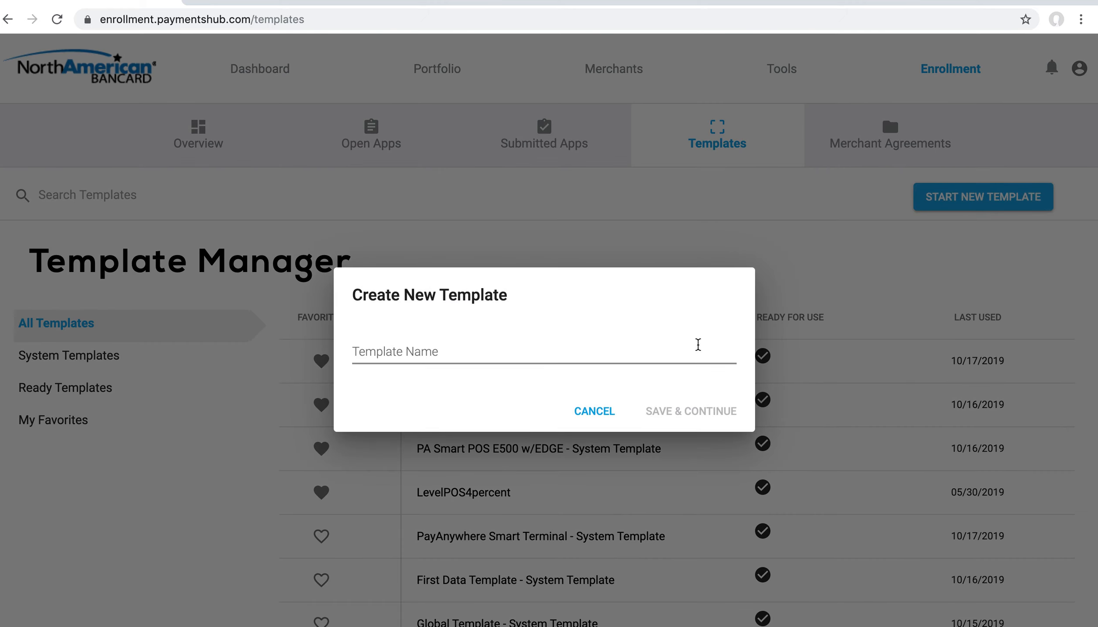
left_click(528, 354)
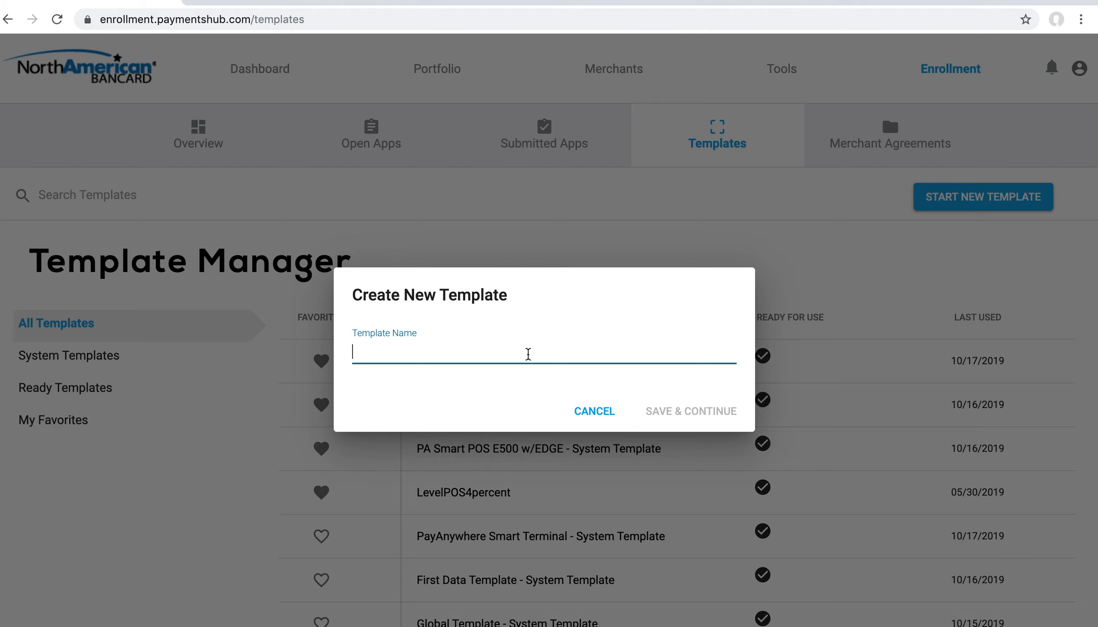
type("PayAnywhere")
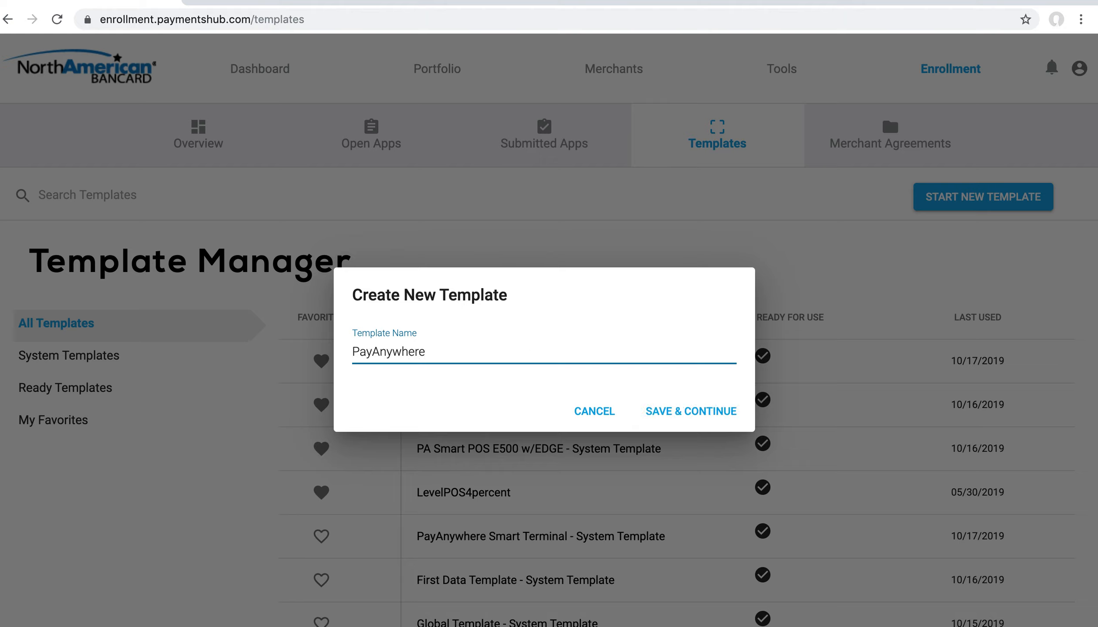
type("A920EdgeLarge")
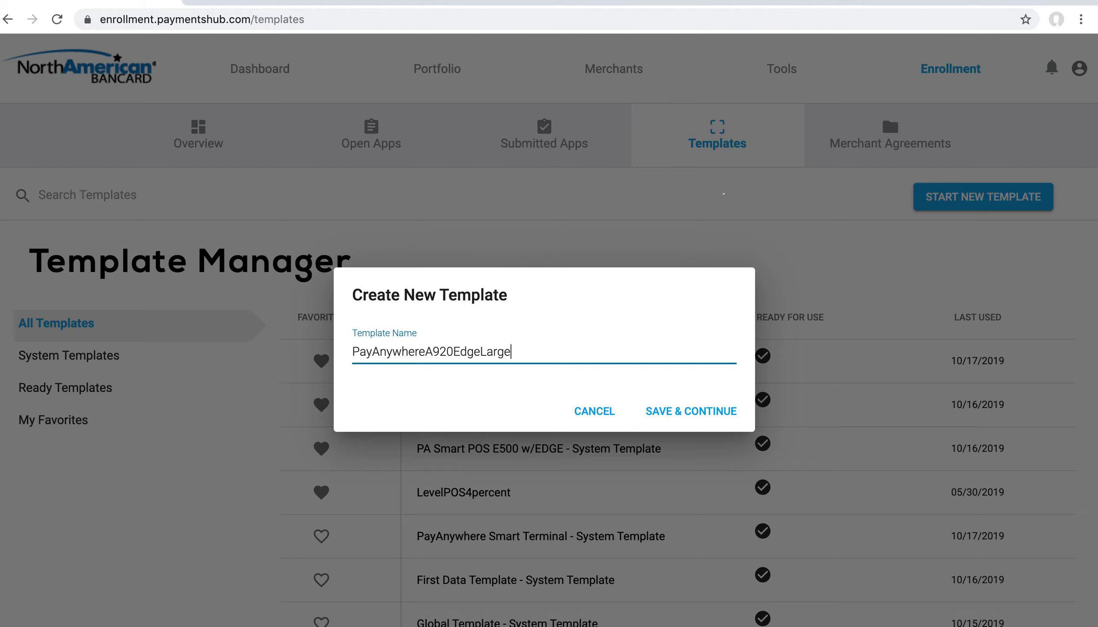
type("Ticket")
left_click(694, 411)
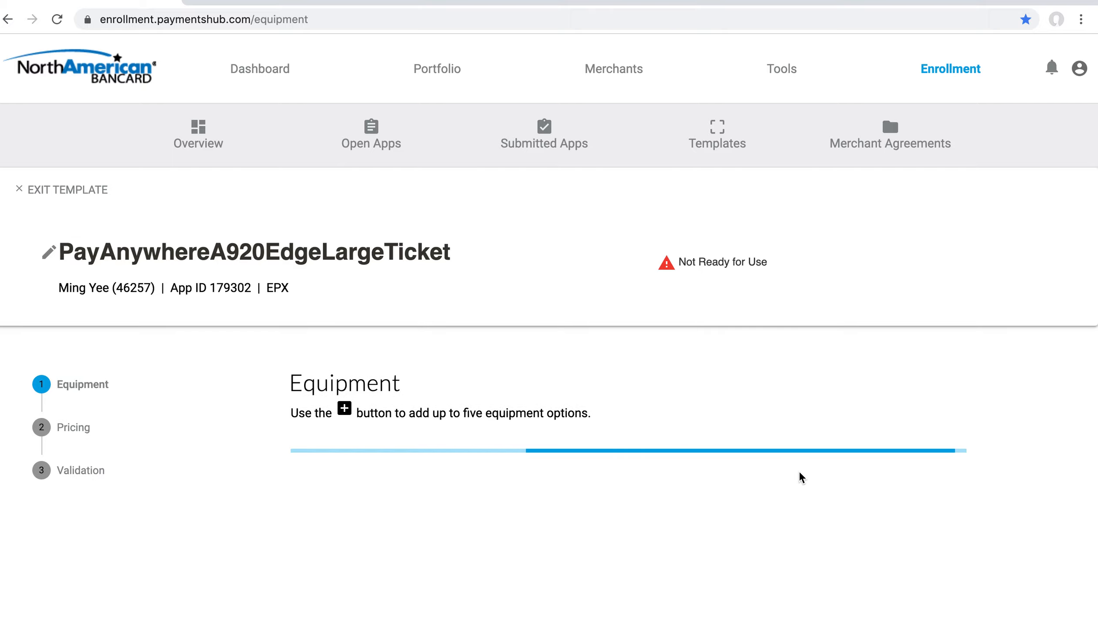
Choose PayAnywhere Smart Terminal (A920) WiFi as Terminal 1's model.
scroll(796, 470, "down", 5)
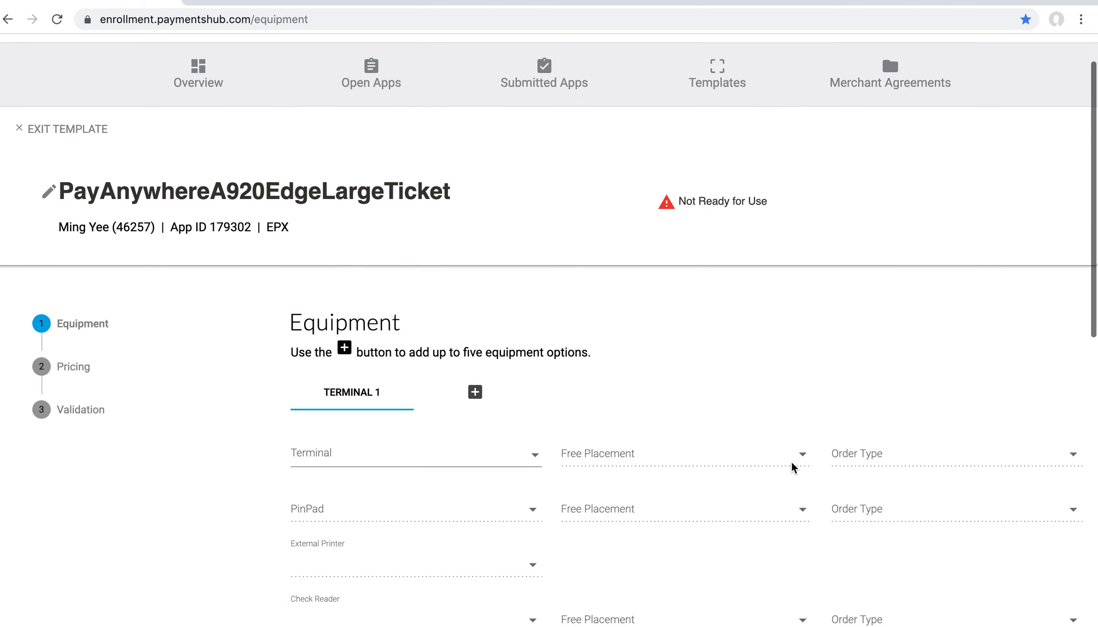
left_click(487, 318)
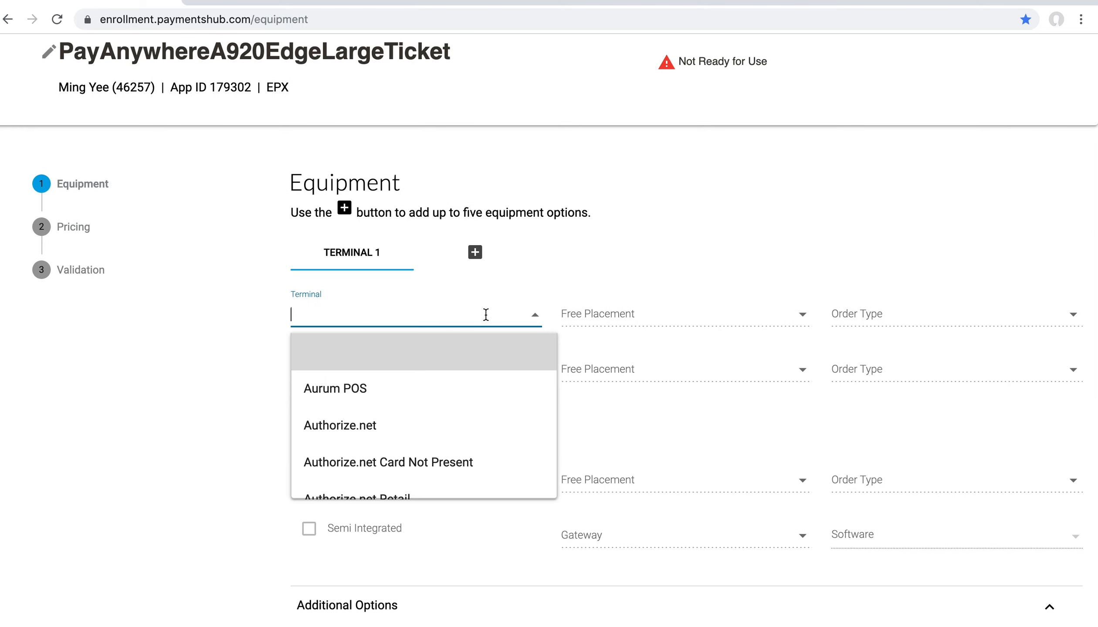
scroll(484, 449, "down", 5)
scroll(485, 450, "down", 5)
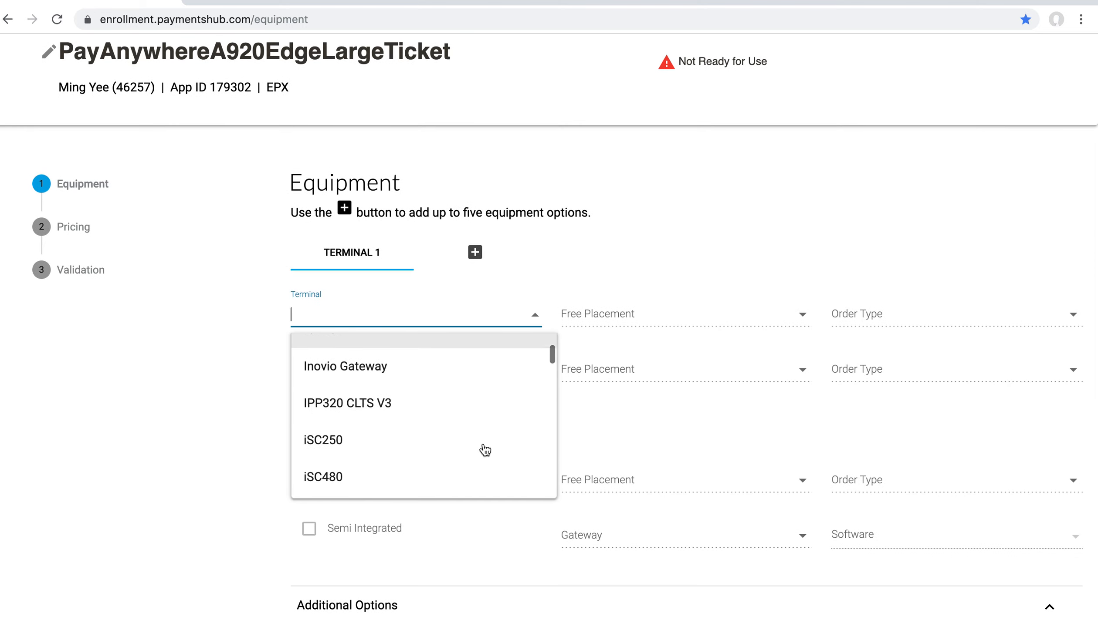
scroll(491, 453, "down", 6)
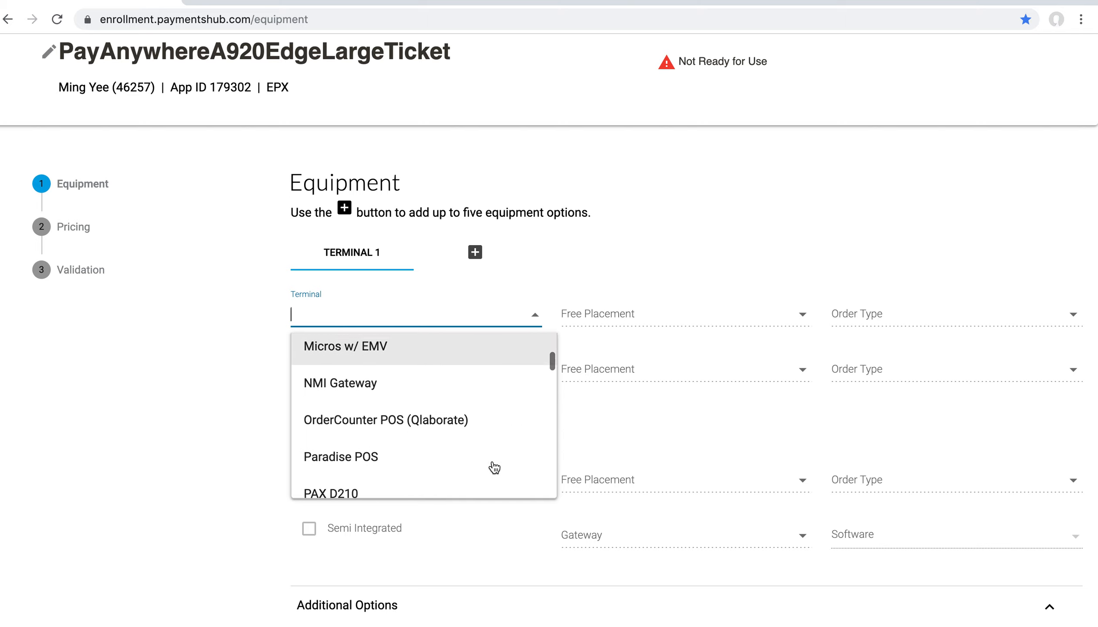
scroll(494, 461, "down", 2)
scroll(493, 459, "up", 1)
scroll(493, 459, "down", 1)
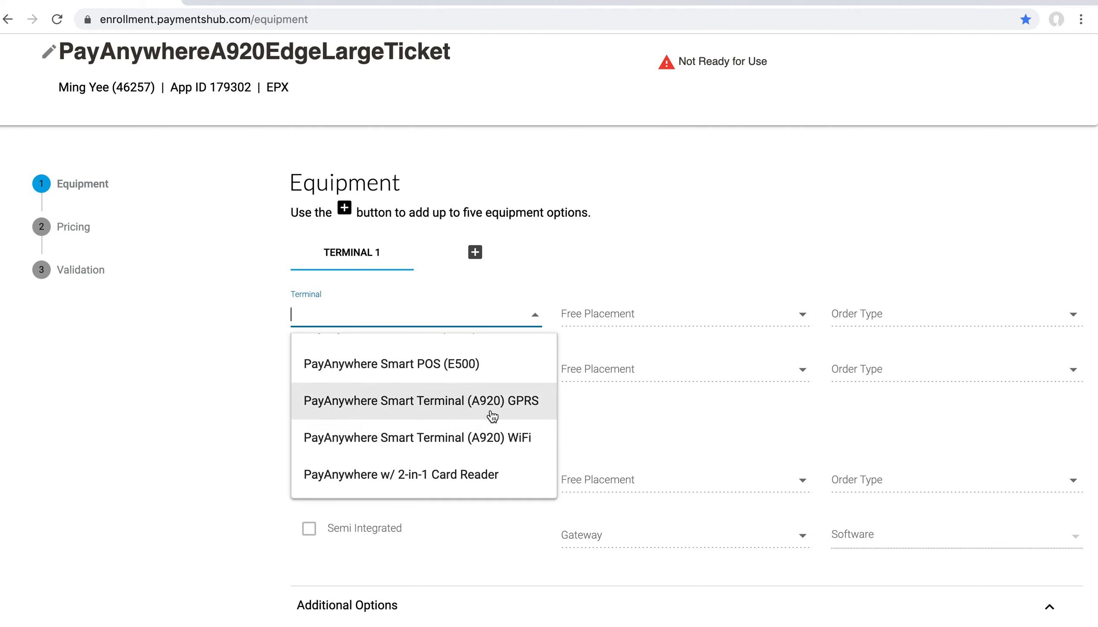
left_click(490, 441)
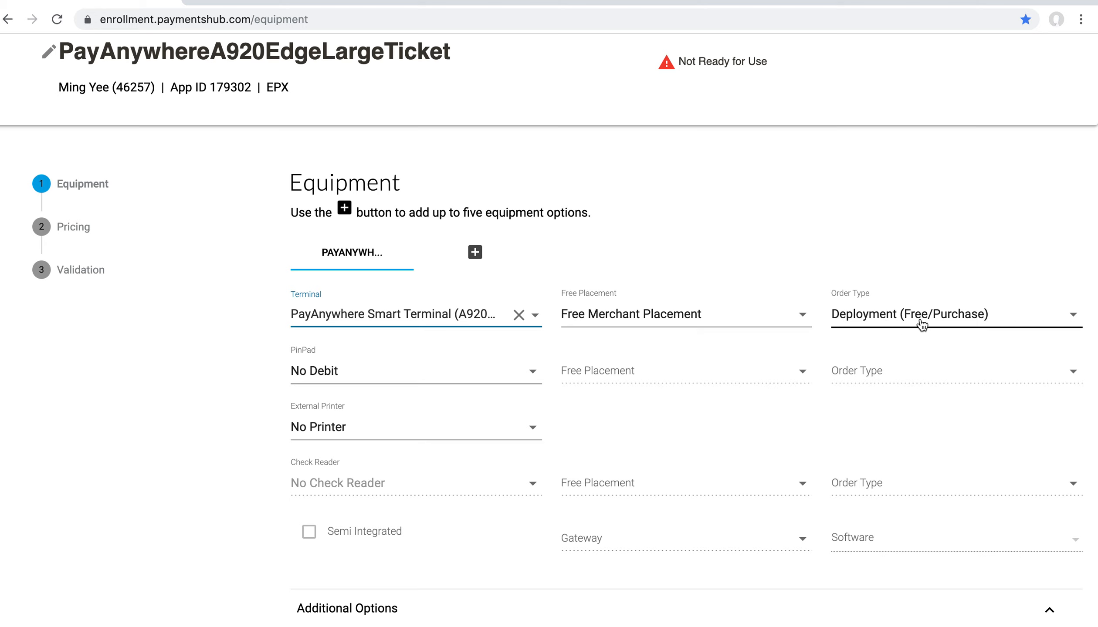
scroll(532, 380, "down", 2)
scroll(532, 378, "down", 1)
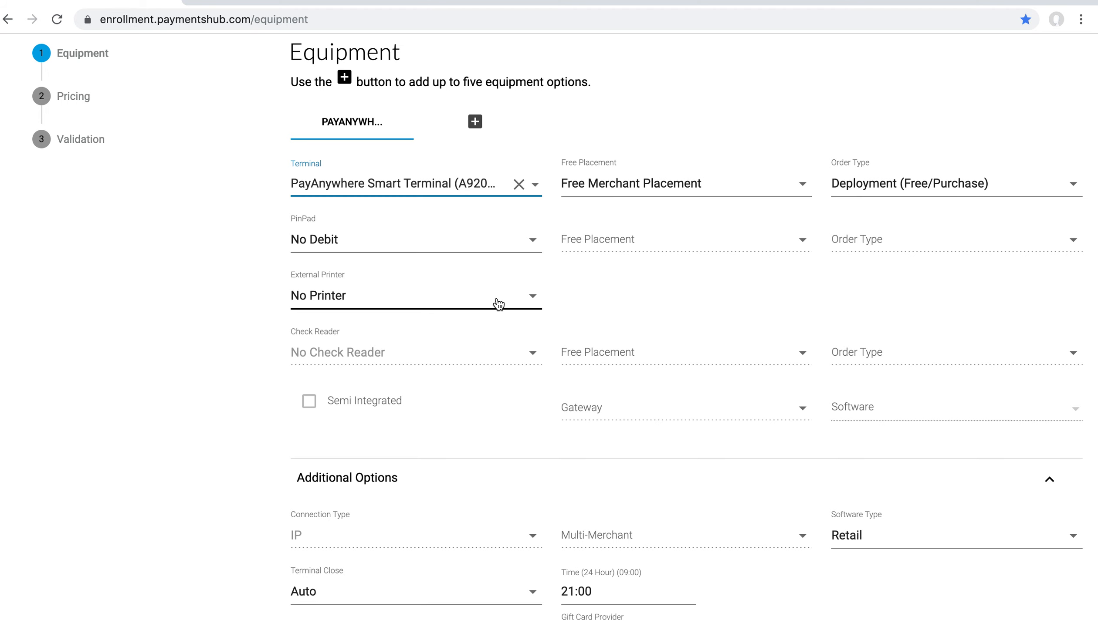
scroll(498, 300, "down", 1)
Keep Retail as software type, enable the EDGE Program, and save progress.
scroll(498, 300, "down", 5)
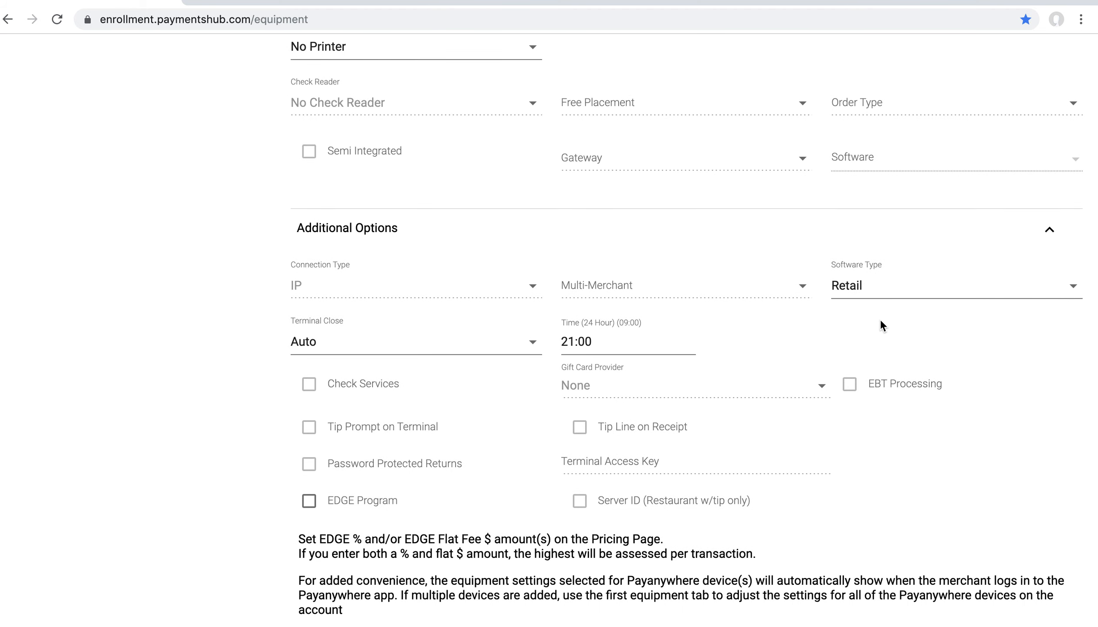
left_click(887, 290)
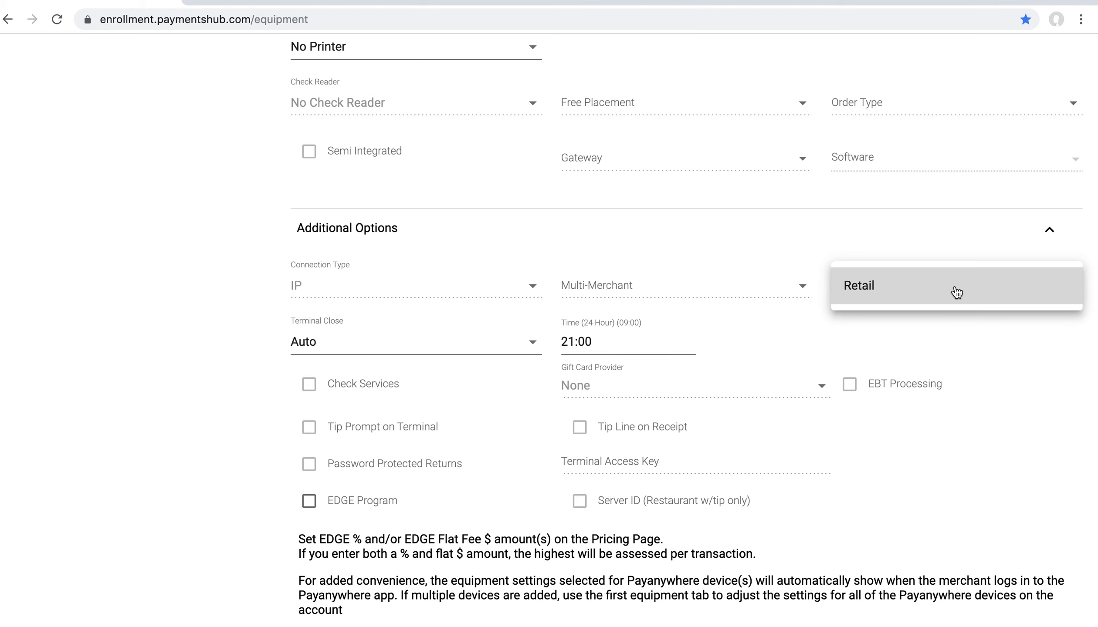
left_click(987, 340)
scroll(625, 361, "down", 3)
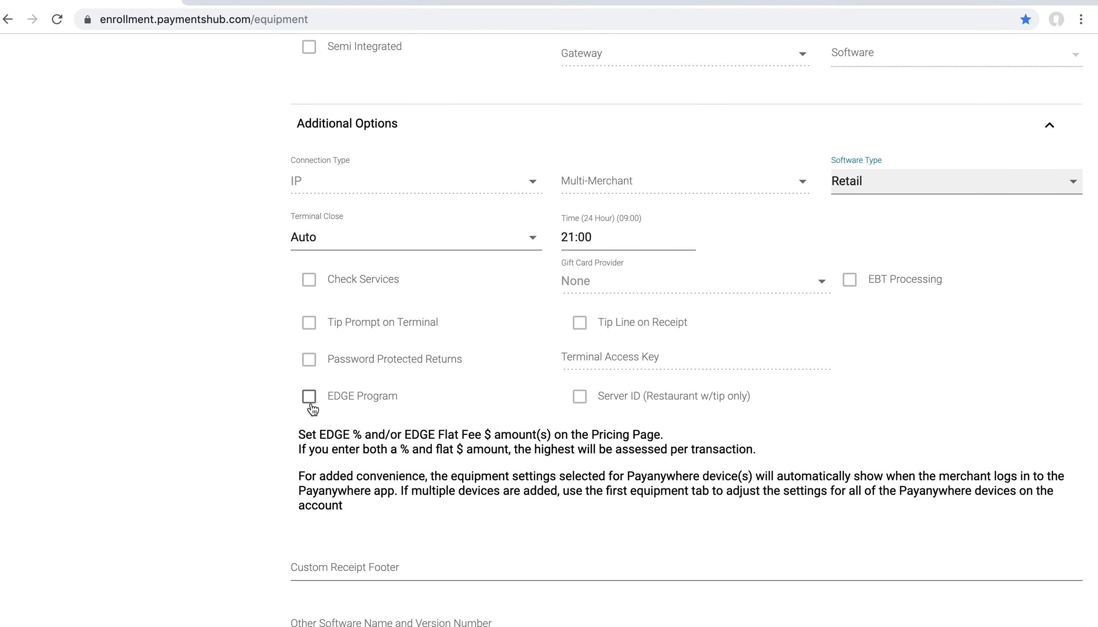
left_click(312, 397)
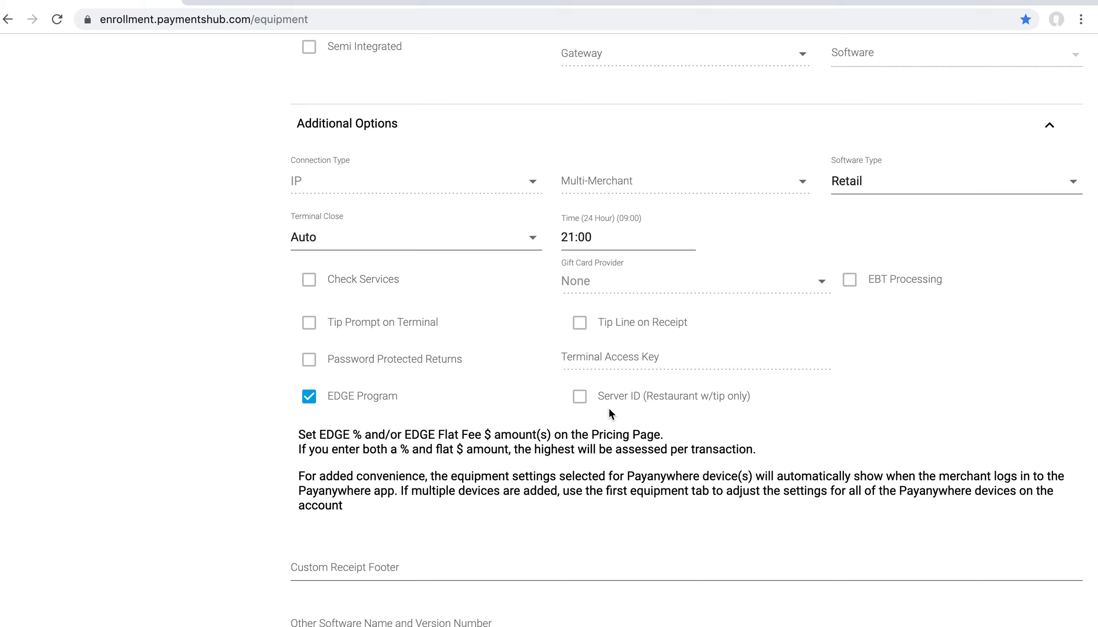
scroll(609, 410, "down", 3)
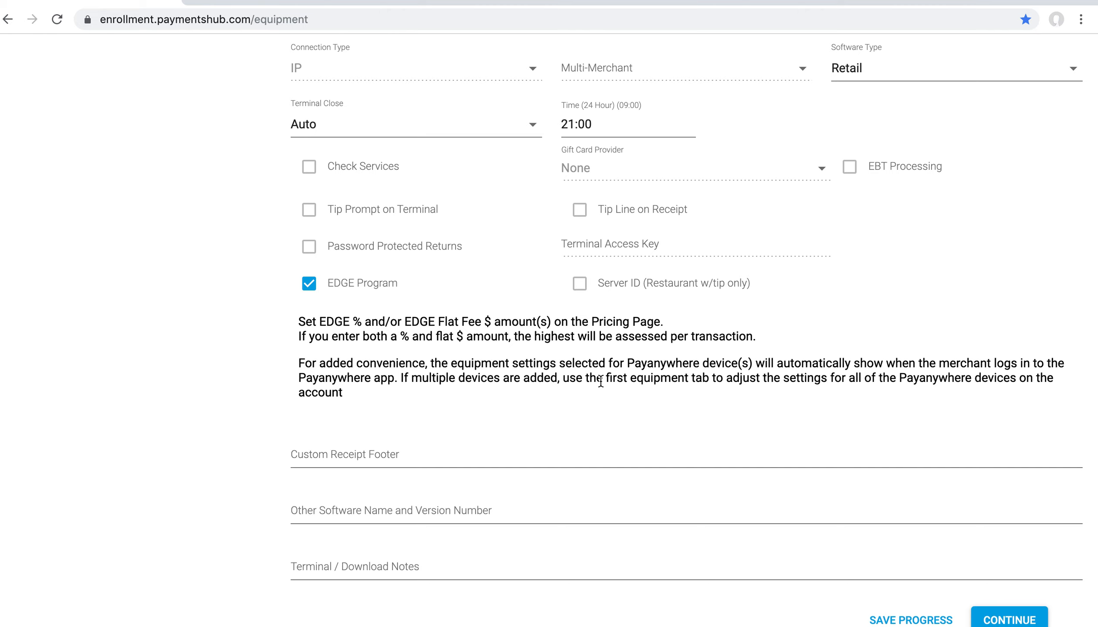
scroll(516, 300, "up", 1)
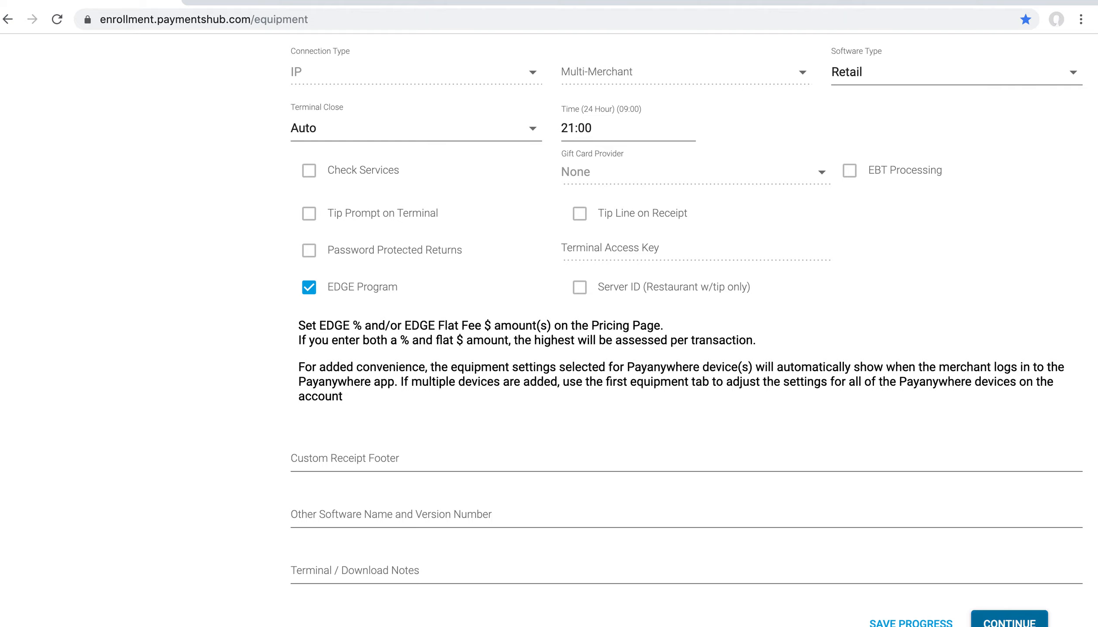
left_click(916, 624)
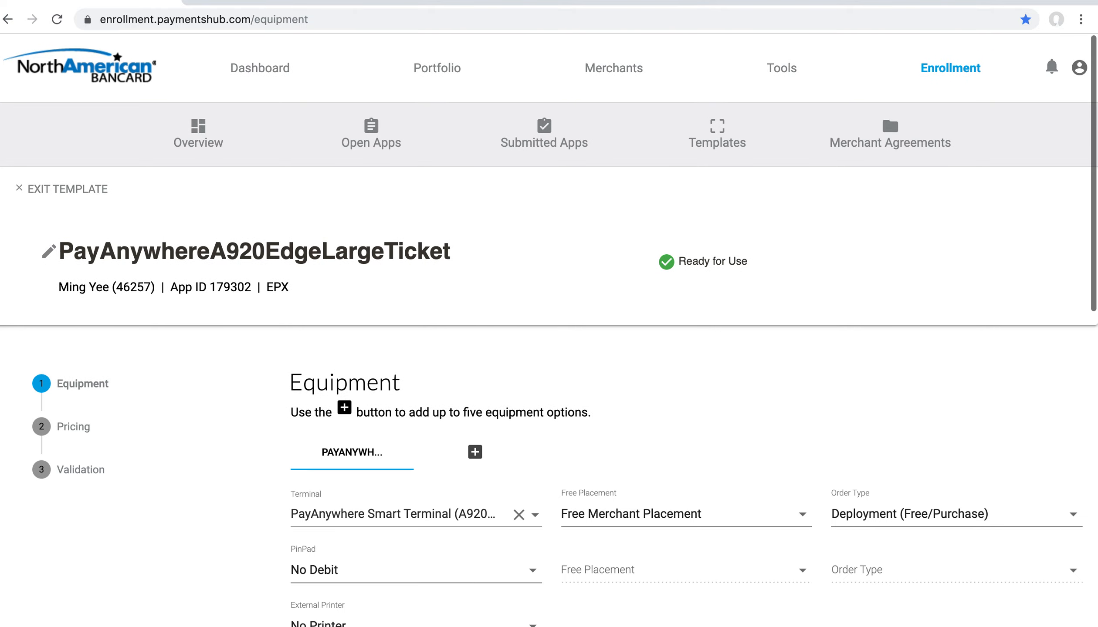
Continue from the saved equipment settings to the Pricing step.
scroll(549, 331, "down", 15)
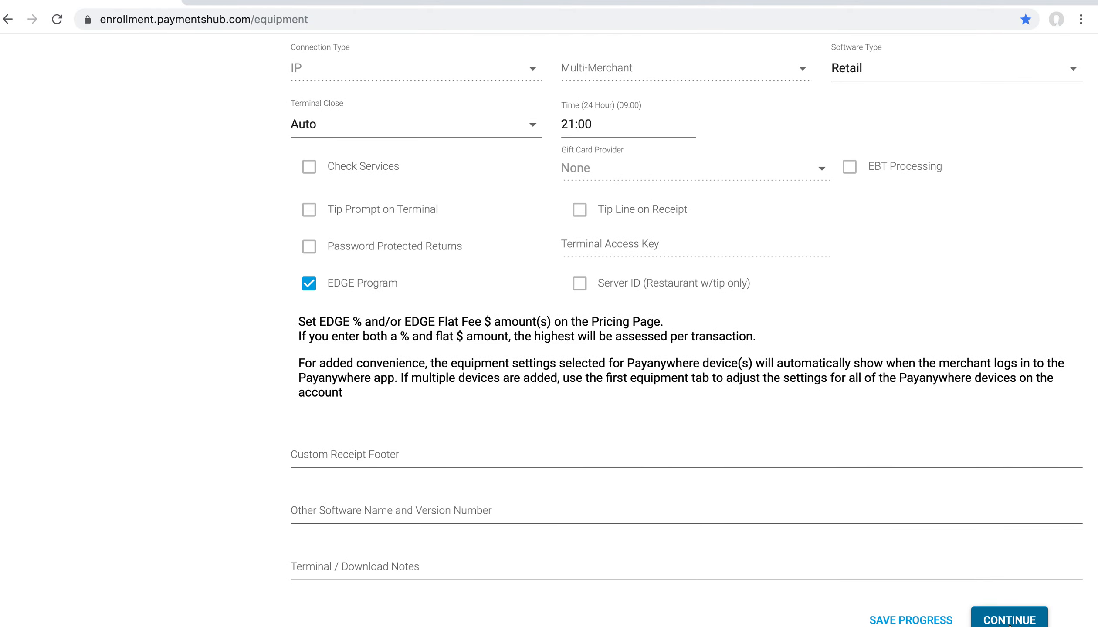
scroll(981, 491, "up", 10)
scroll(981, 491, "down", 10)
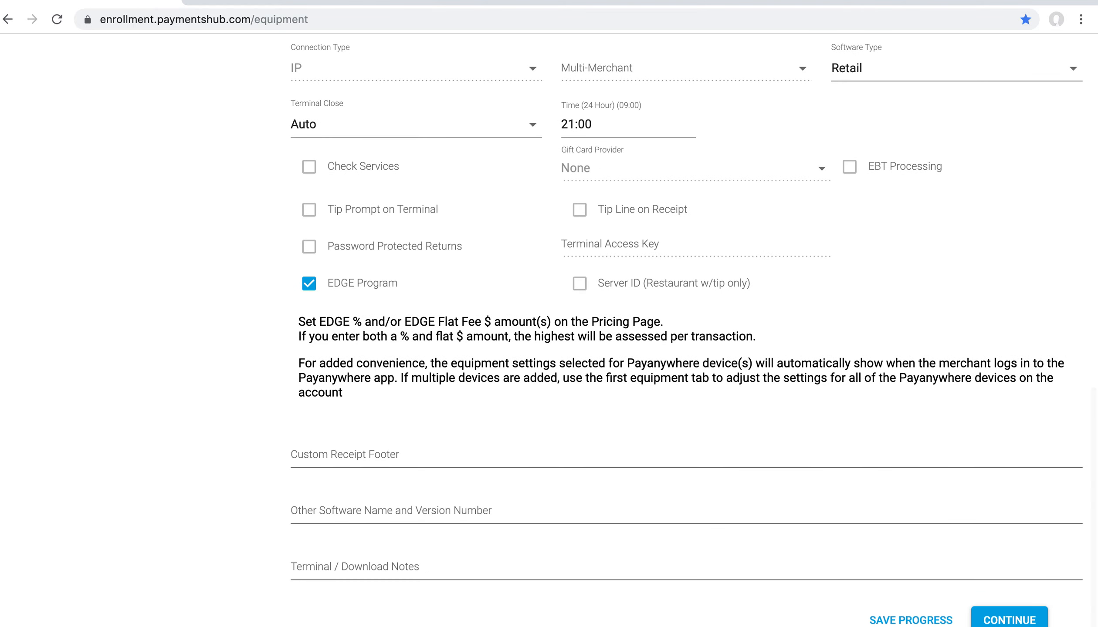
left_click(1009, 619)
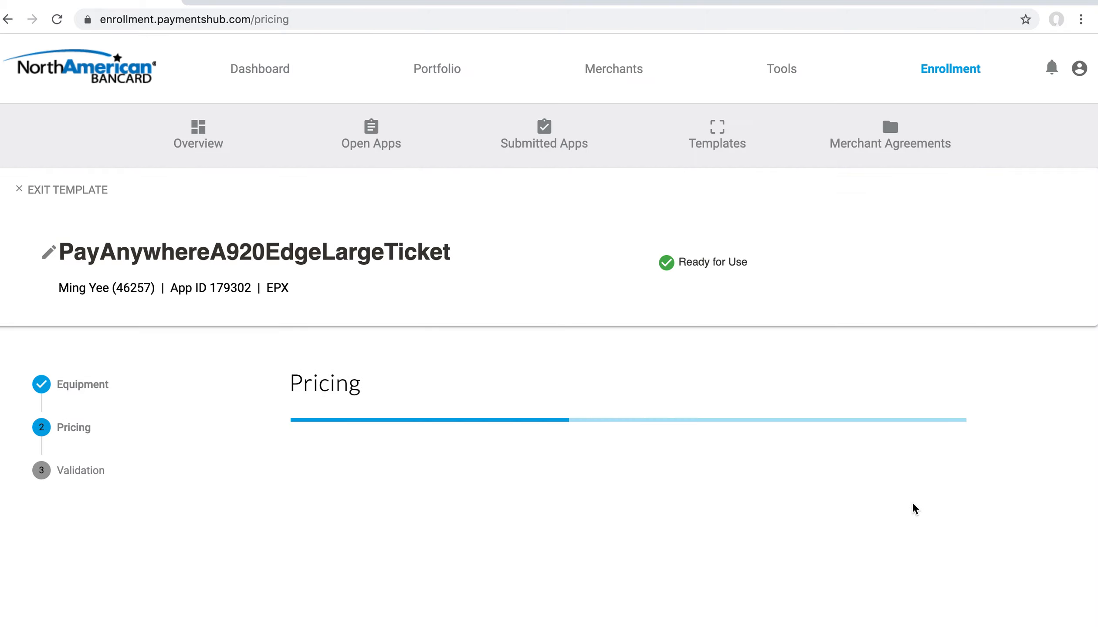
Set the industry type to Retail.
scroll(883, 532, "down", 4)
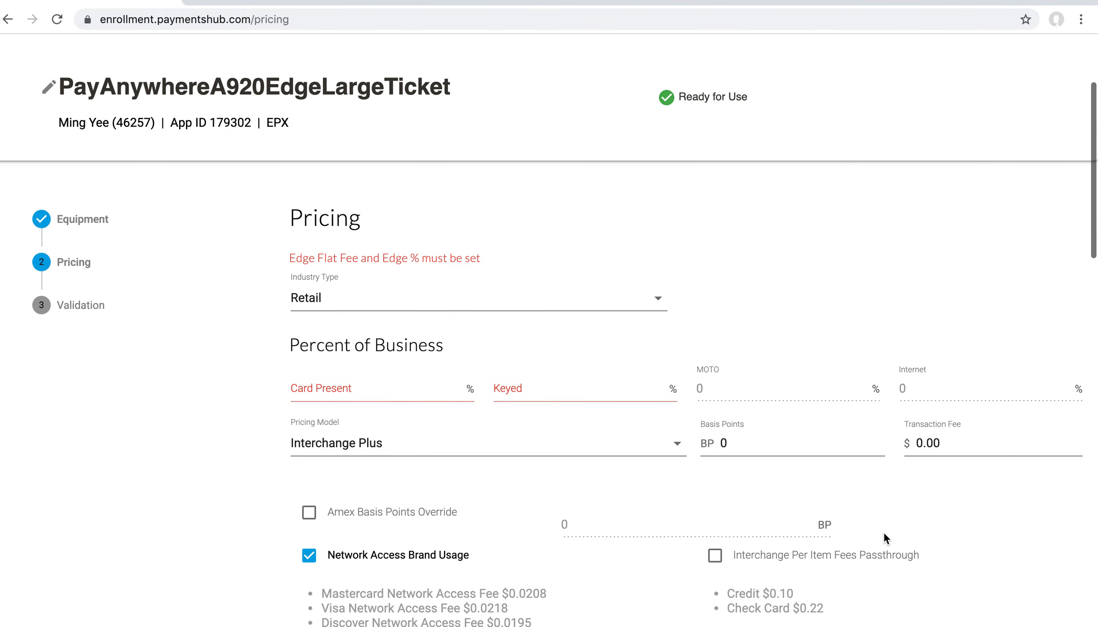
left_click(520, 305)
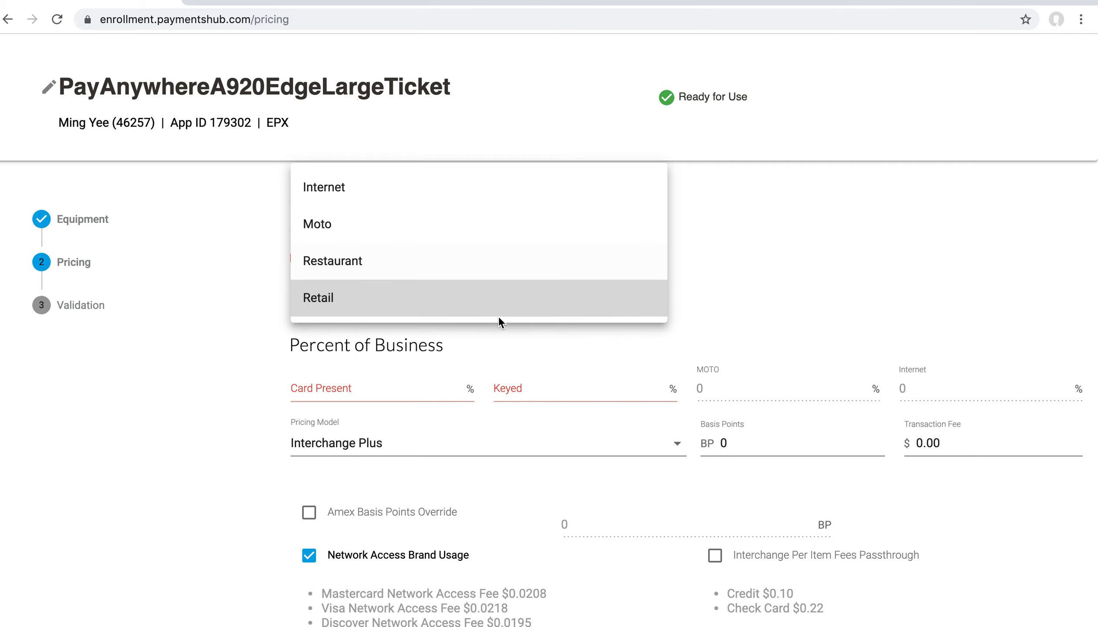
left_click(510, 315)
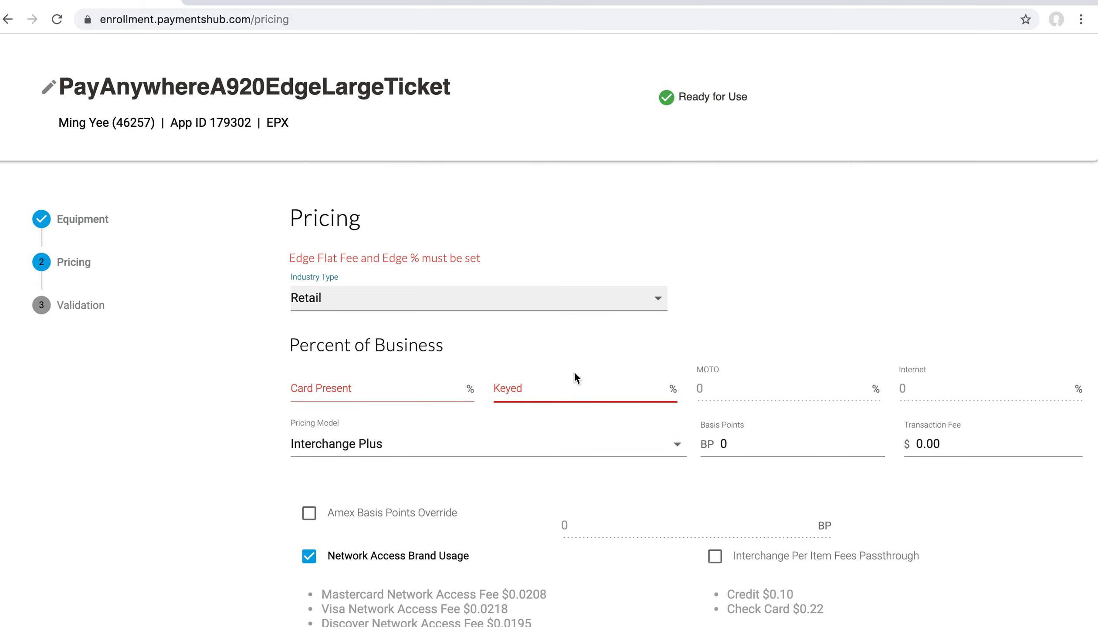
Enter 95% Card Present and 5% Keyed as the percent of business.
left_click(417, 390)
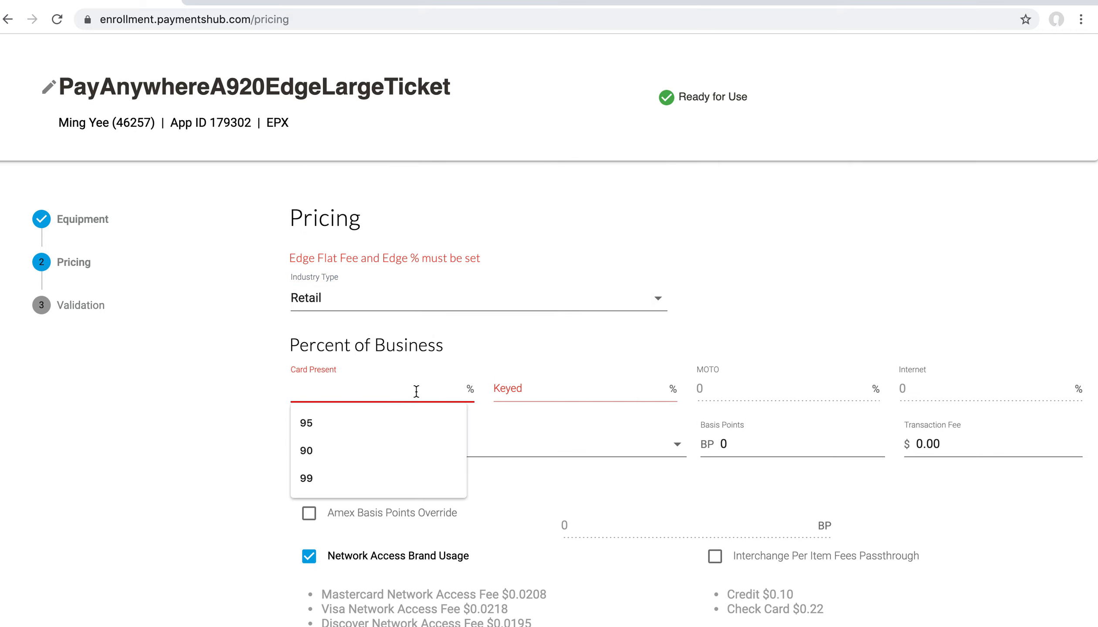
type("95")
left_click(598, 390)
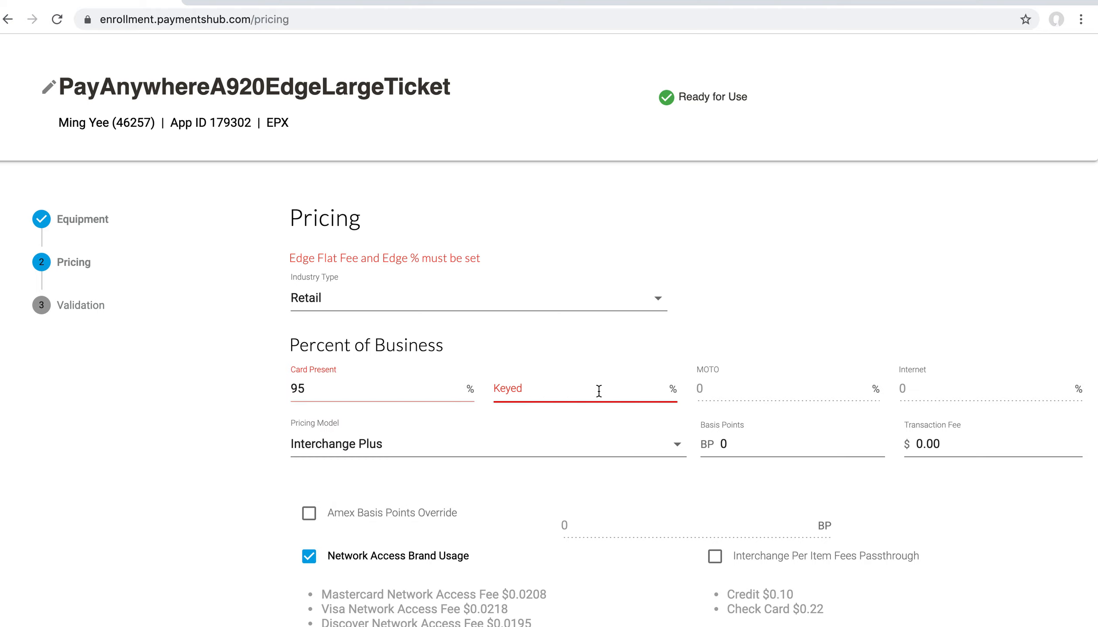
type("5")
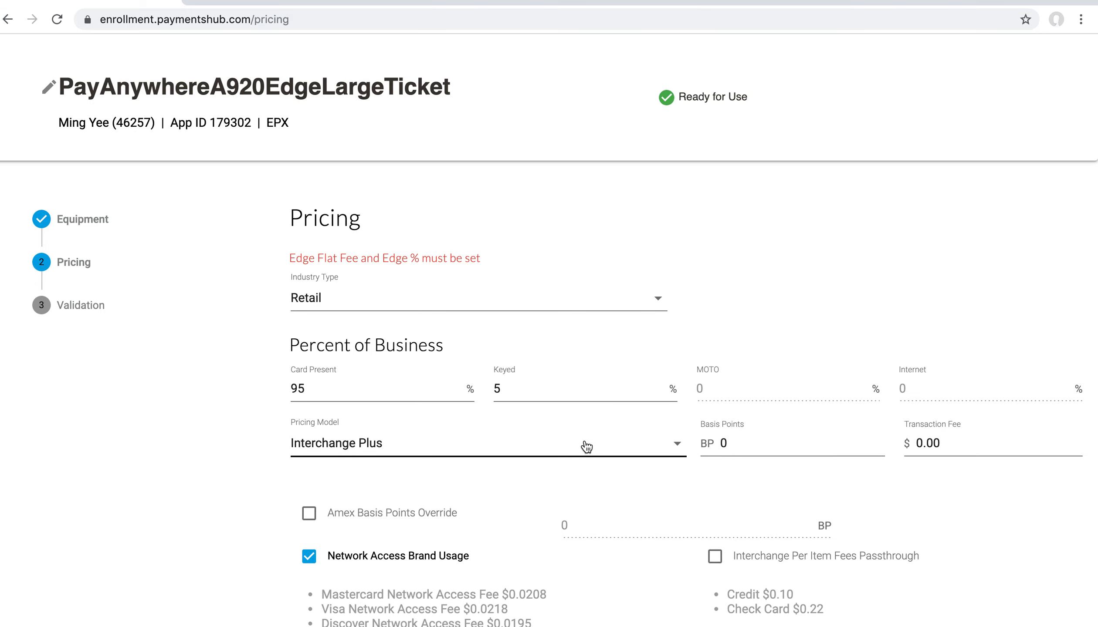
scroll(588, 443, "down", 3)
Choose Flat Rate Pricing and change the Qualified Credit Rate from 3.75 to 3.84.
left_click(644, 321)
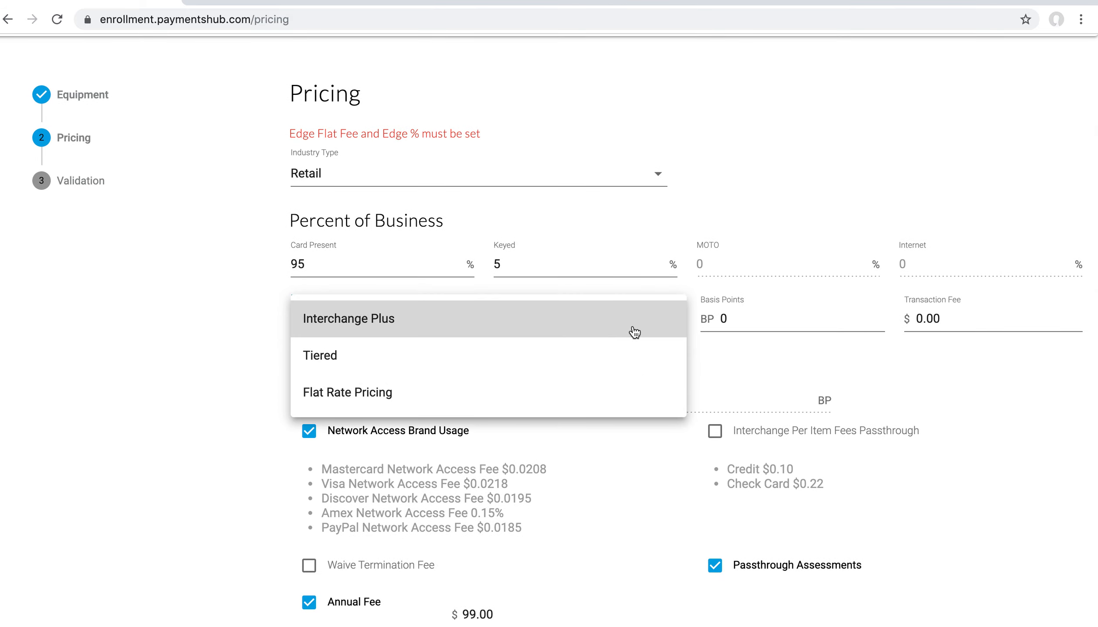
left_click(581, 408)
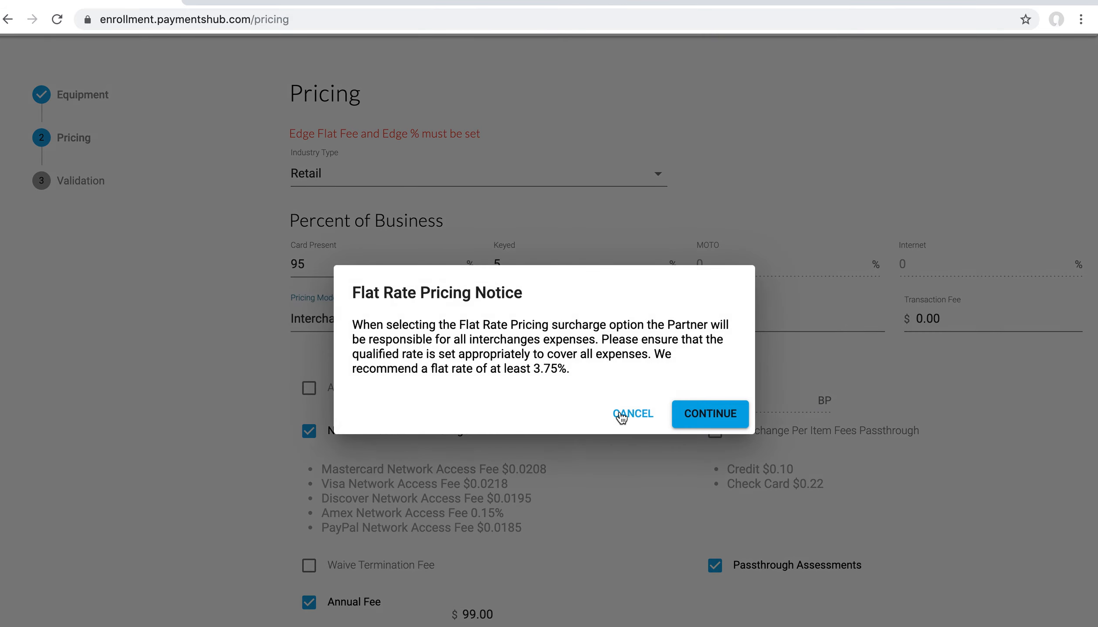
left_click(698, 421)
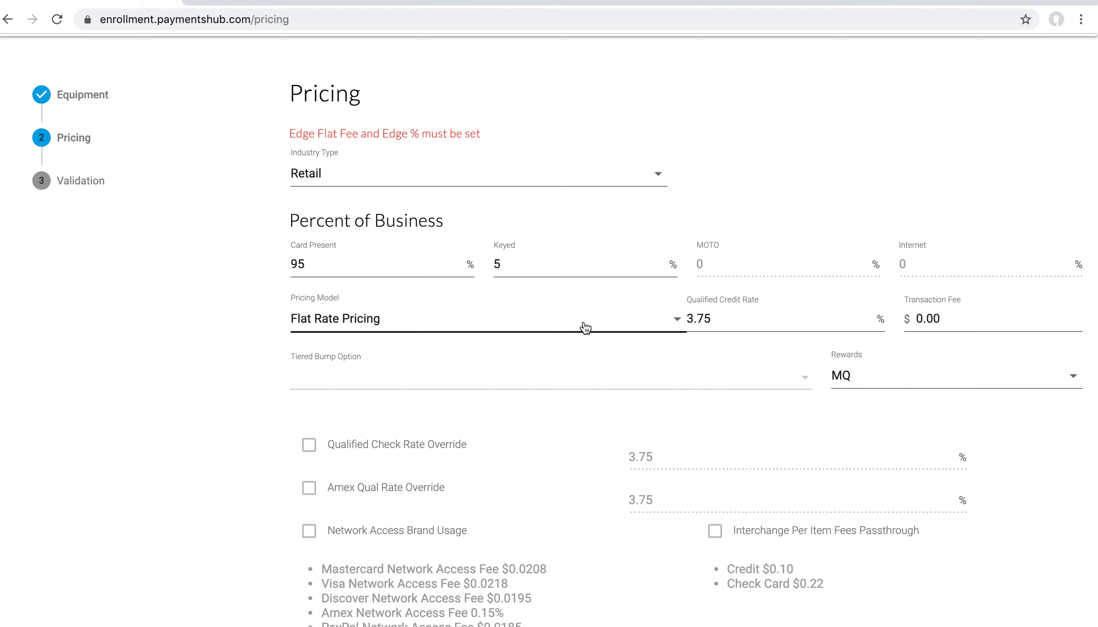
left_click(732, 318)
left_click_drag(724, 318, 697, 315)
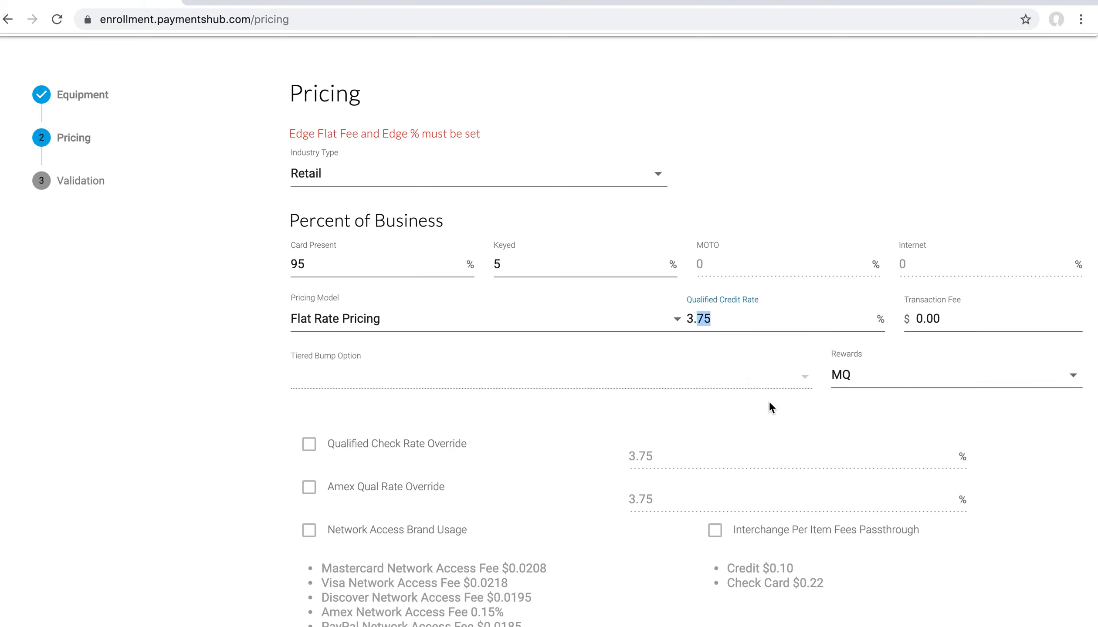
type("84")
scroll(948, 346, "down", 1)
left_click(935, 290)
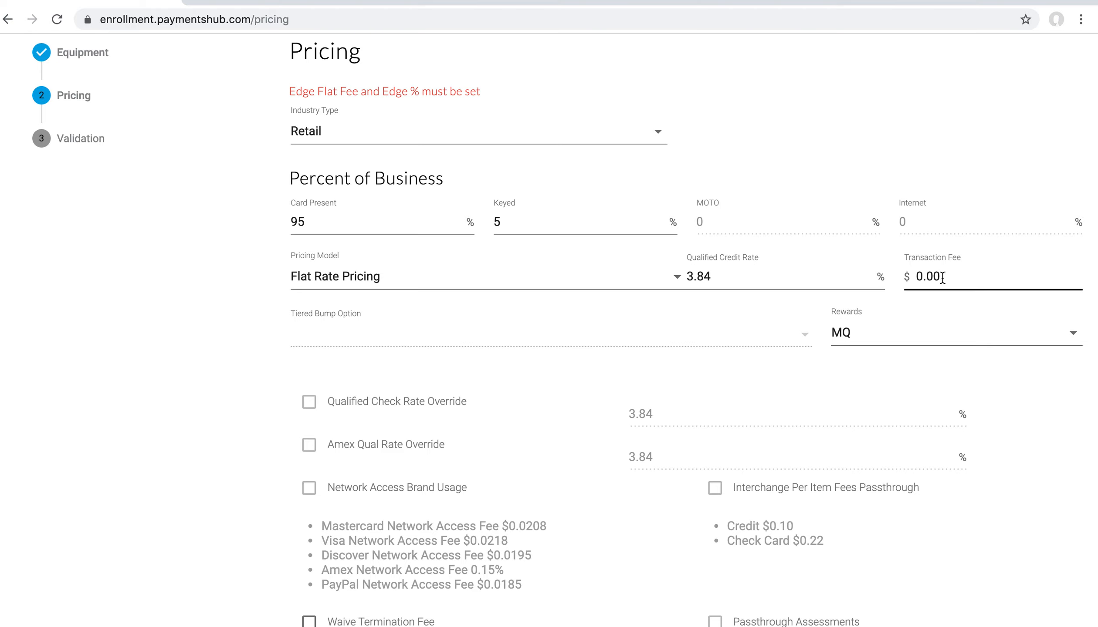
left_click(862, 280)
left_click(918, 281)
scroll(792, 319, "down", 3)
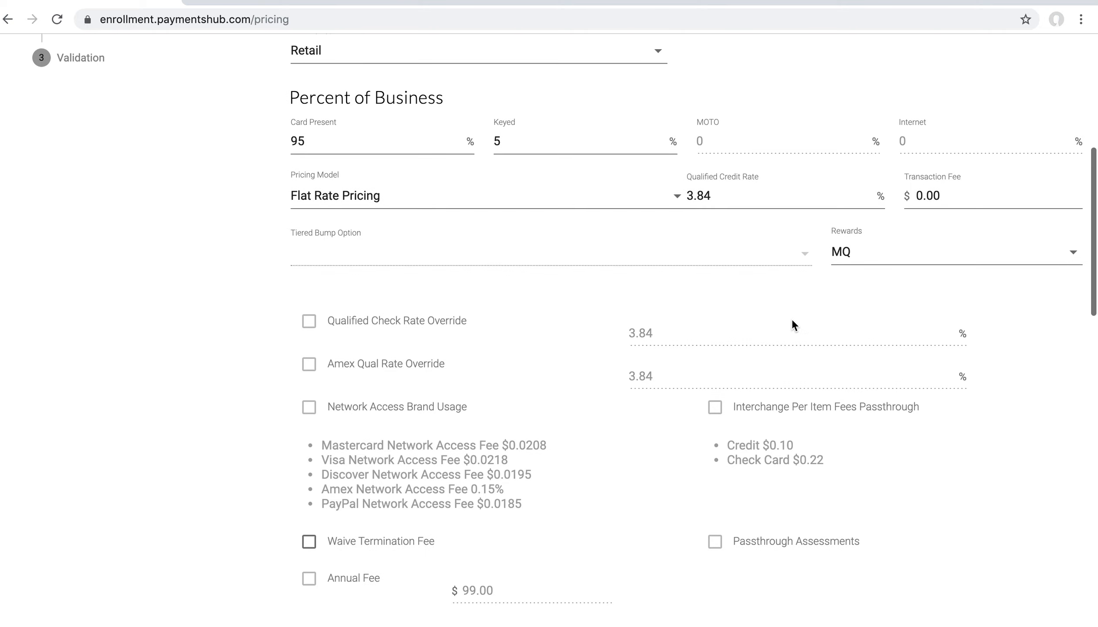
scroll(791, 318, "down", 4)
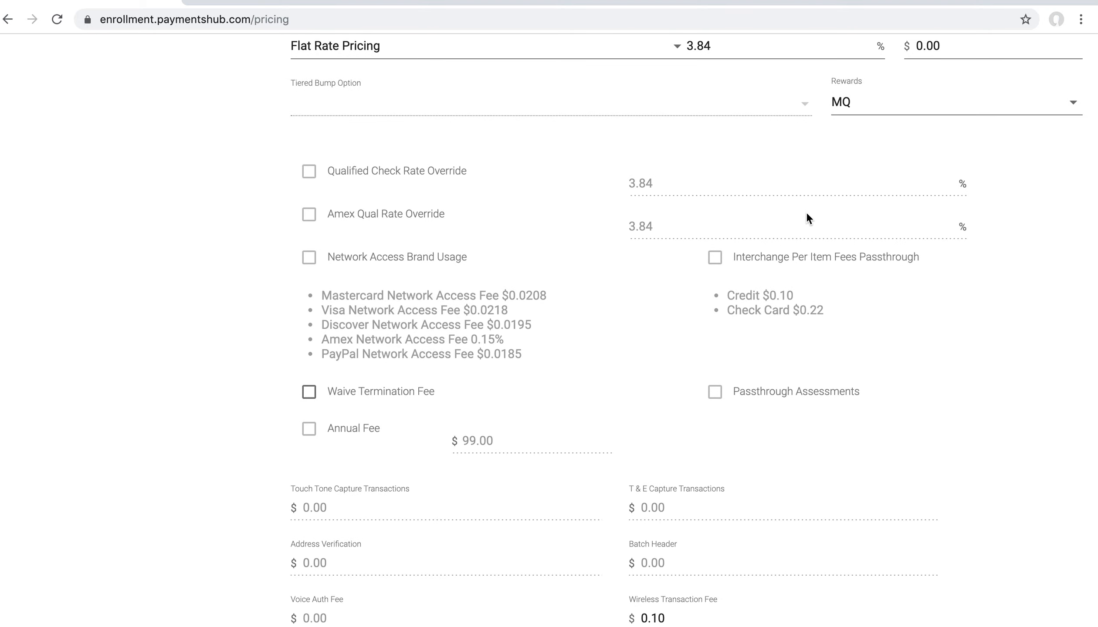
Toggle Waive Termination Fee on and off, leaving it unchecked.
scroll(428, 435, "down", 5)
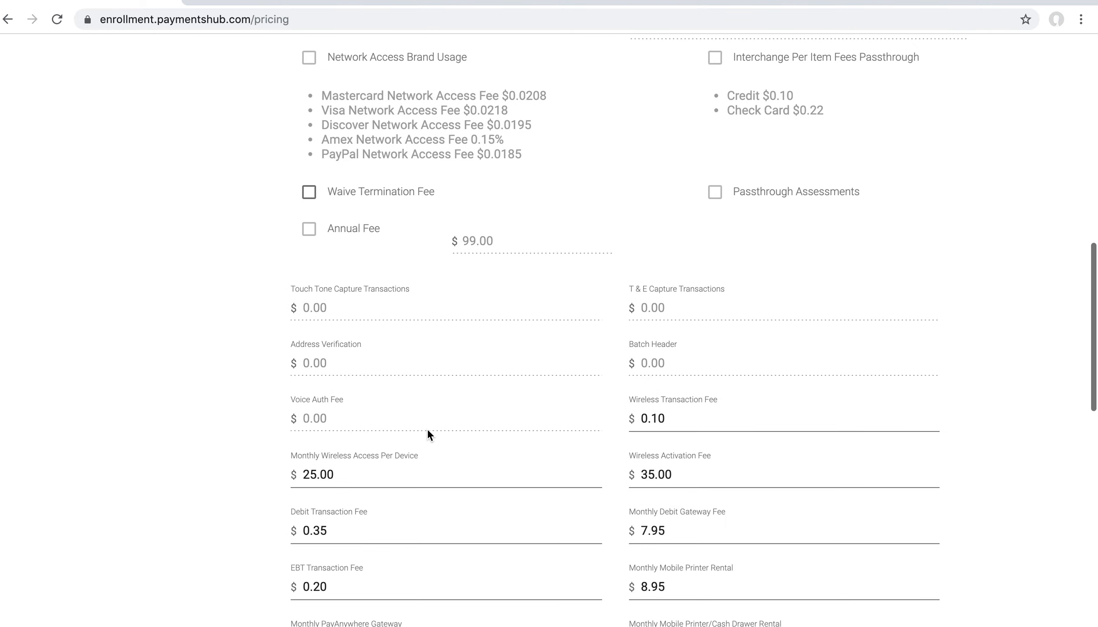
left_click(308, 191)
left_click(308, 191)
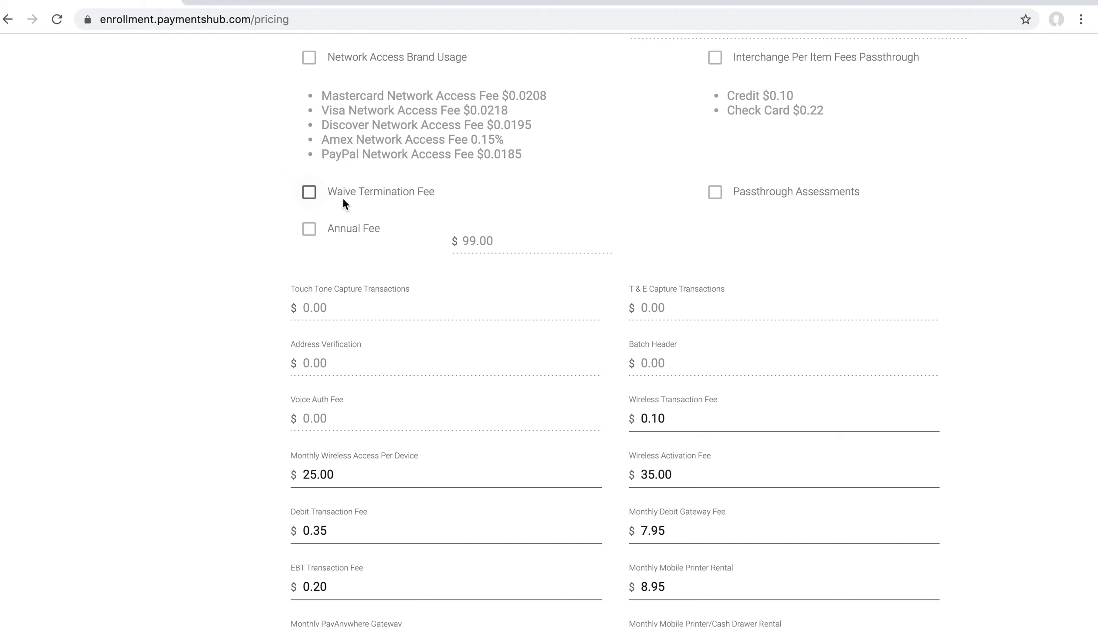
left_click(311, 194)
left_click(311, 194)
Replace the 25.00 Monthly Wireless Access Per Device fee with 19.95.
scroll(649, 280, "down", 3)
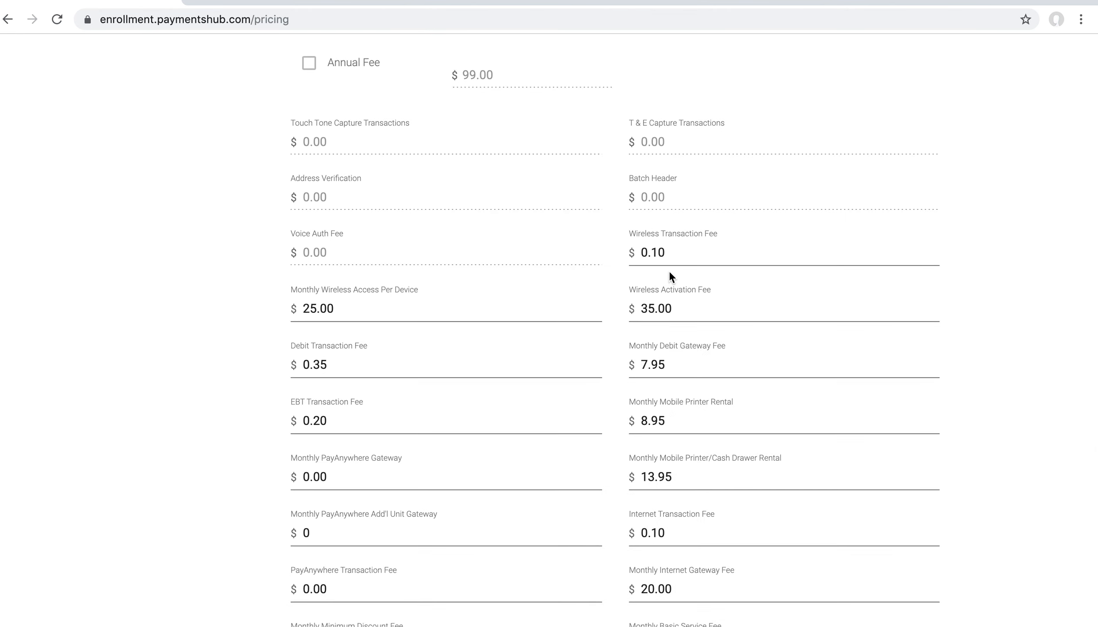
left_click(671, 252)
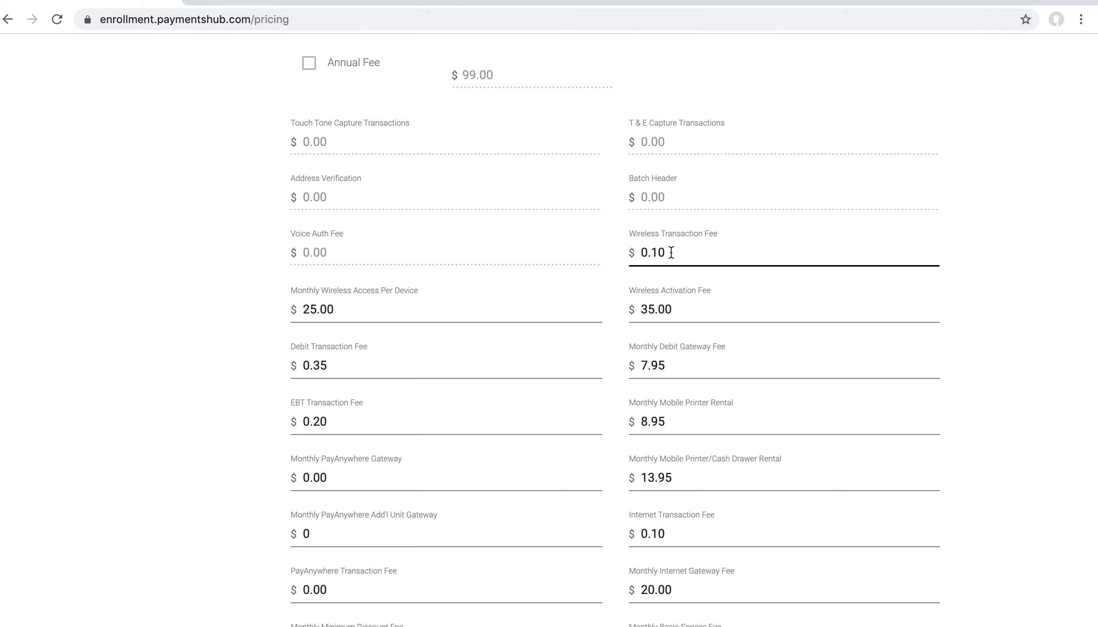
scroll(671, 252, "up", 2)
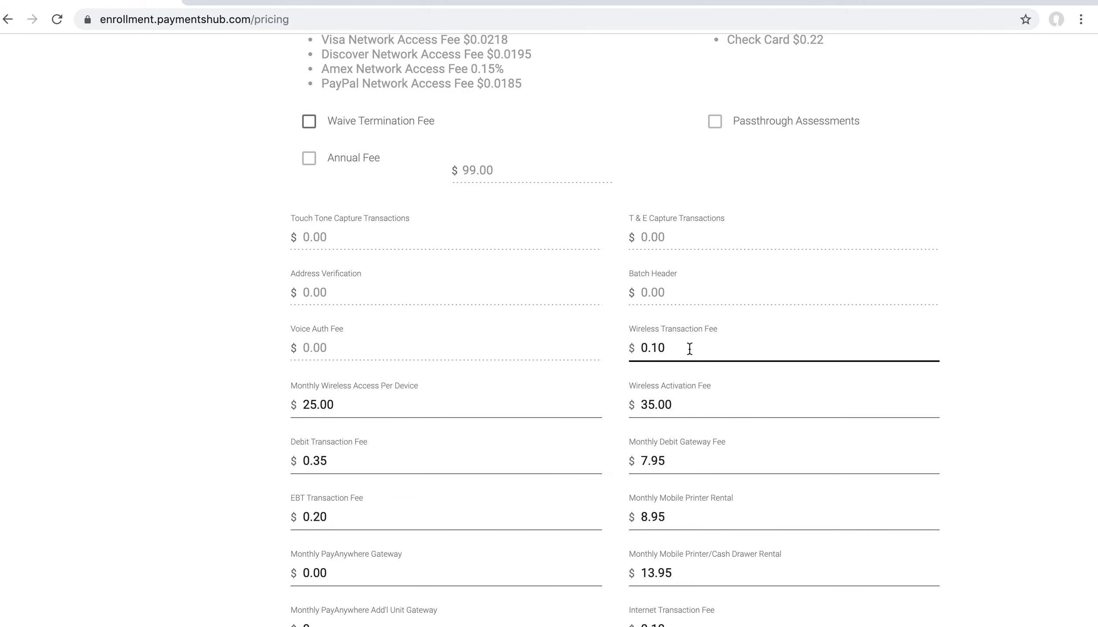
scroll(688, 348, "up", 1)
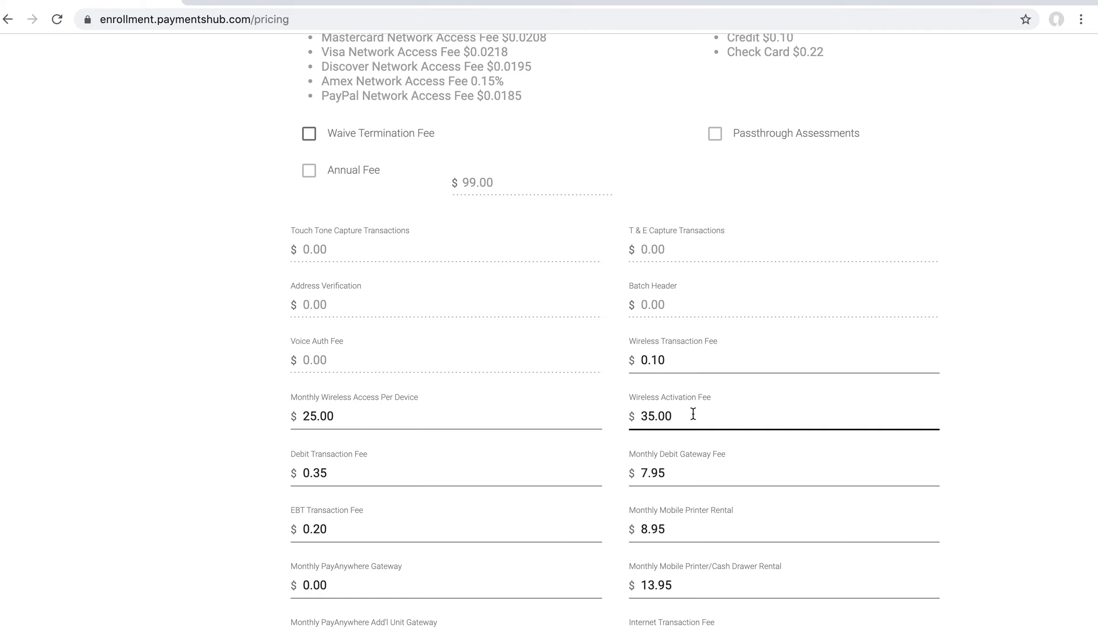
double_click(330, 416)
type("1")
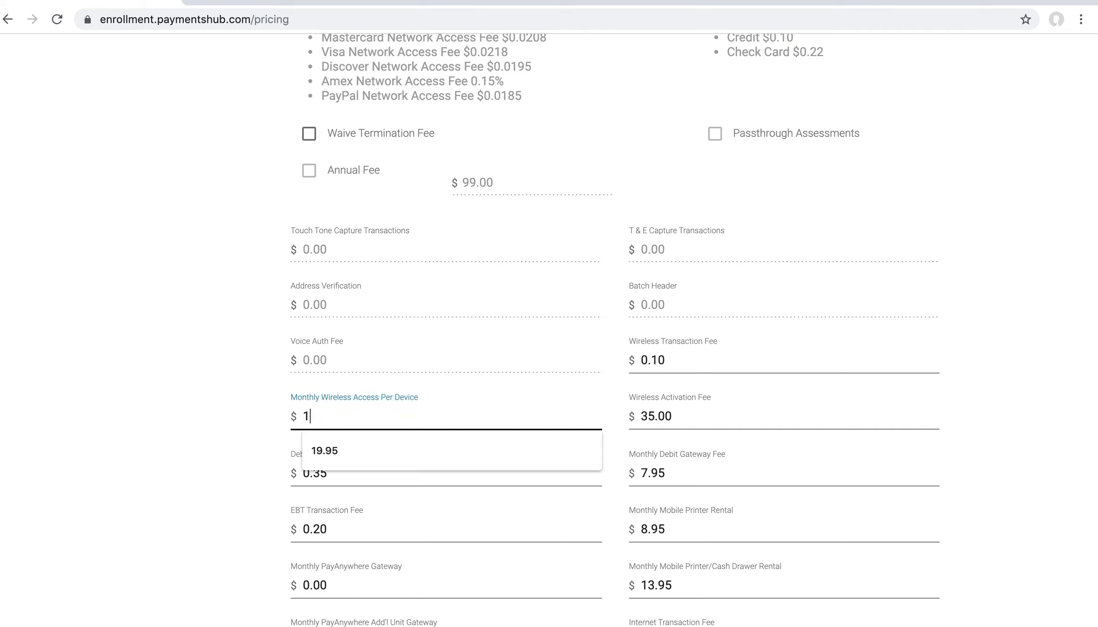
type("9.95")
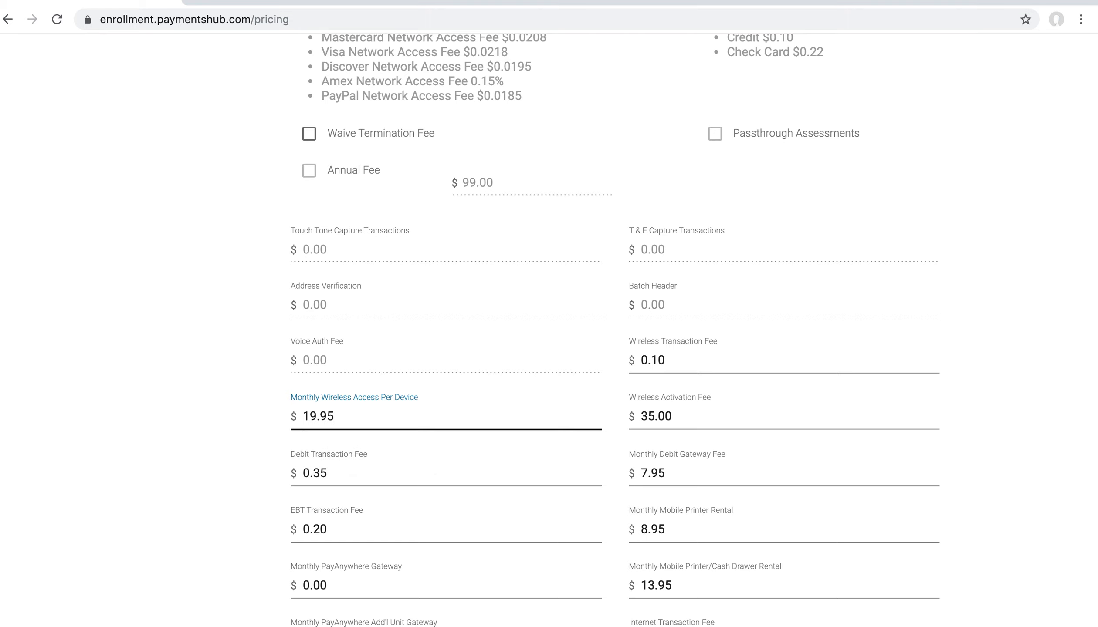
scroll(329, 458, "down", 2)
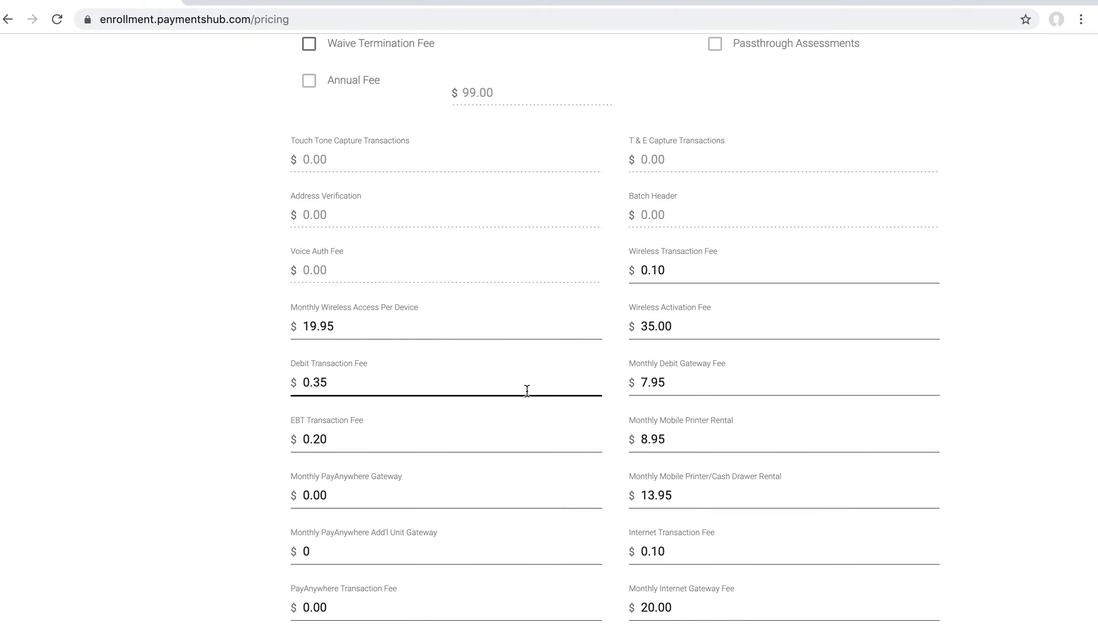
Review the Debit Transaction Fee and dismiss the Siri voice assistant panel.
scroll(526, 389, "down", 1)
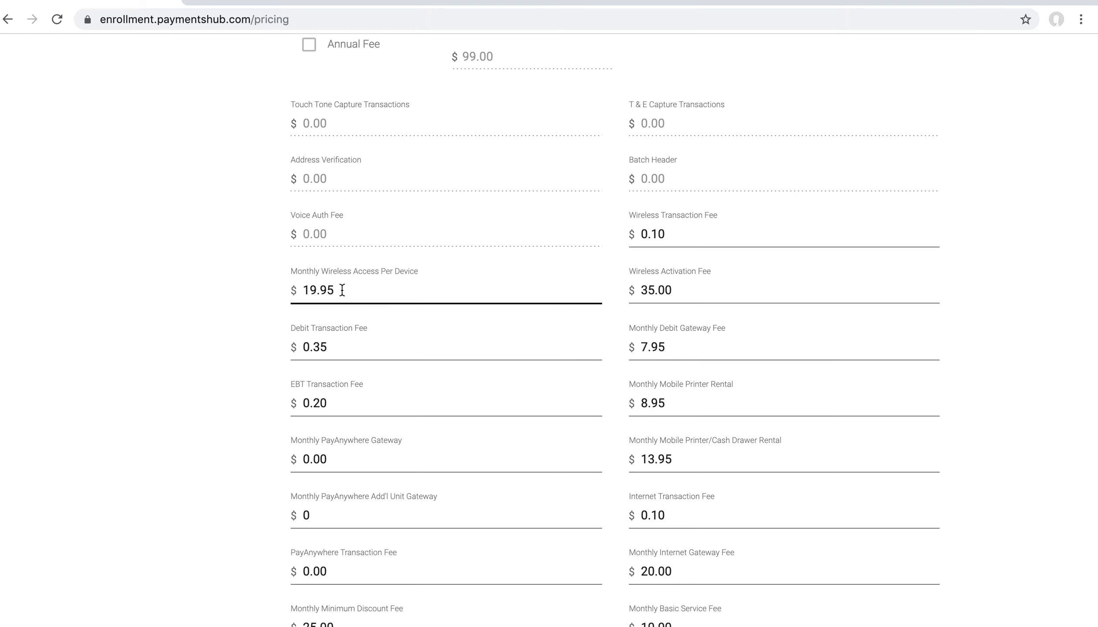
scroll(438, 347, "down", 2)
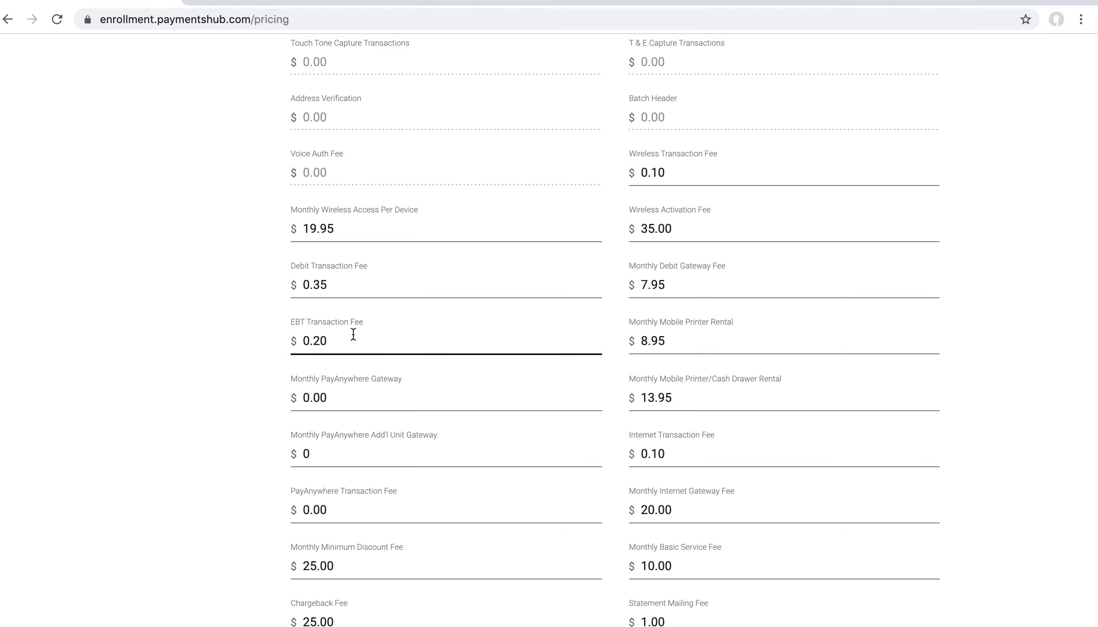
left_click(327, 287)
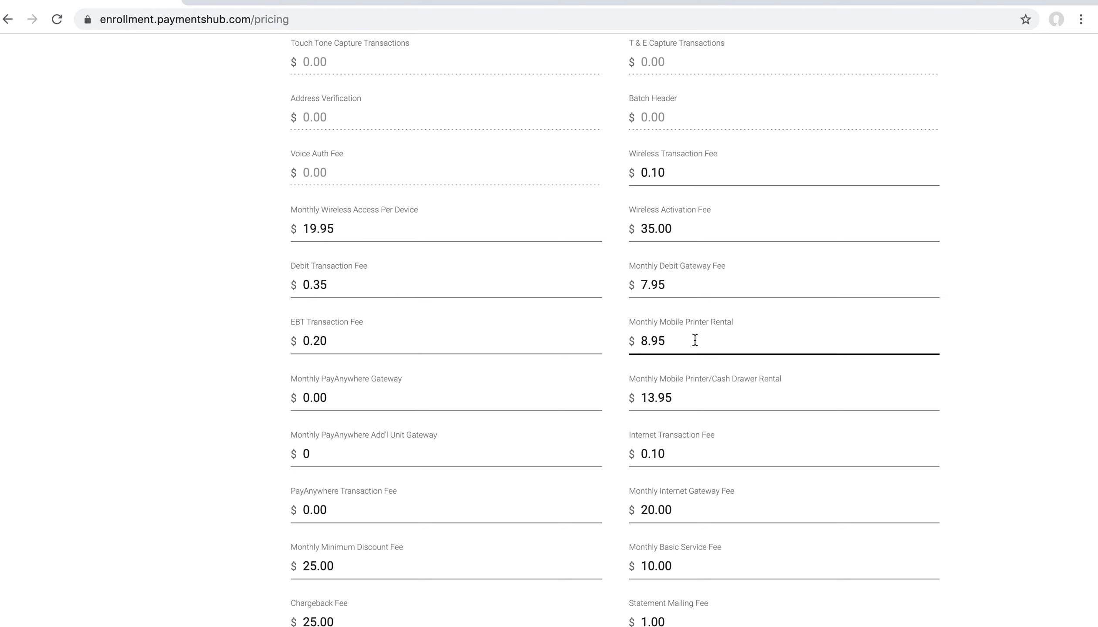
scroll(695, 341, "down", 2)
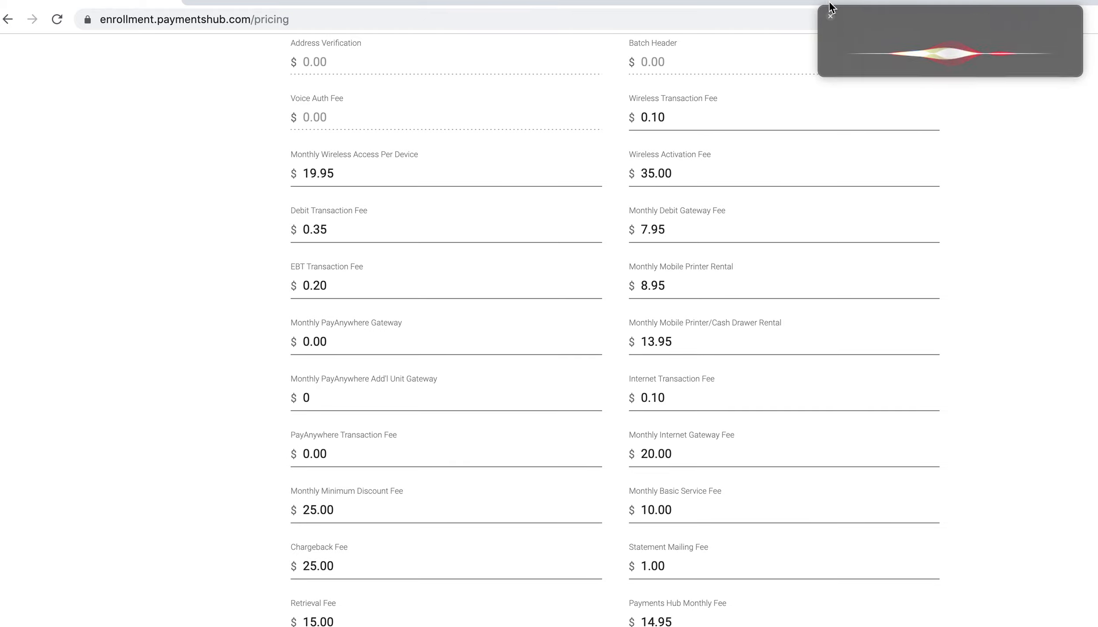
left_click(830, 15)
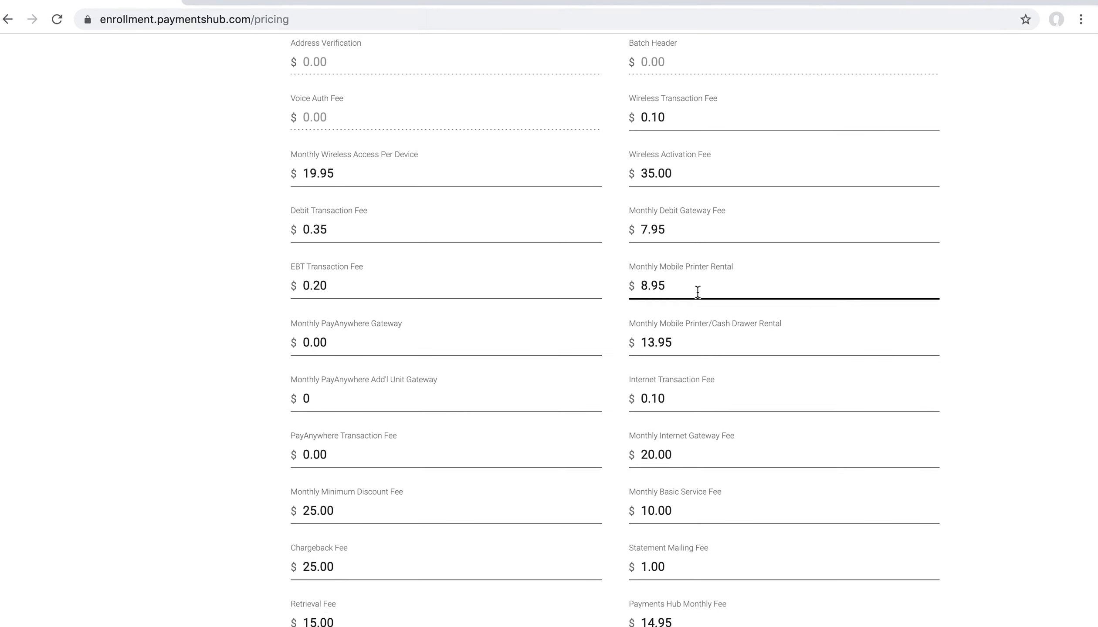
scroll(697, 291, "down", 1)
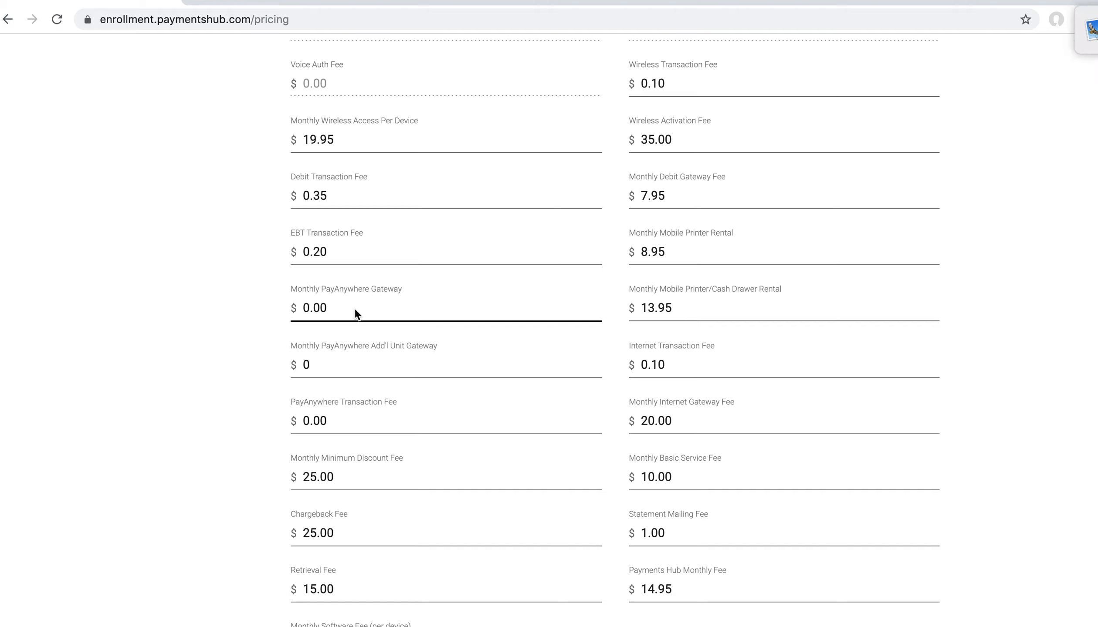
Clear the 0.10 value from the Internet Transaction Fee field.
mouse_move(889, 40)
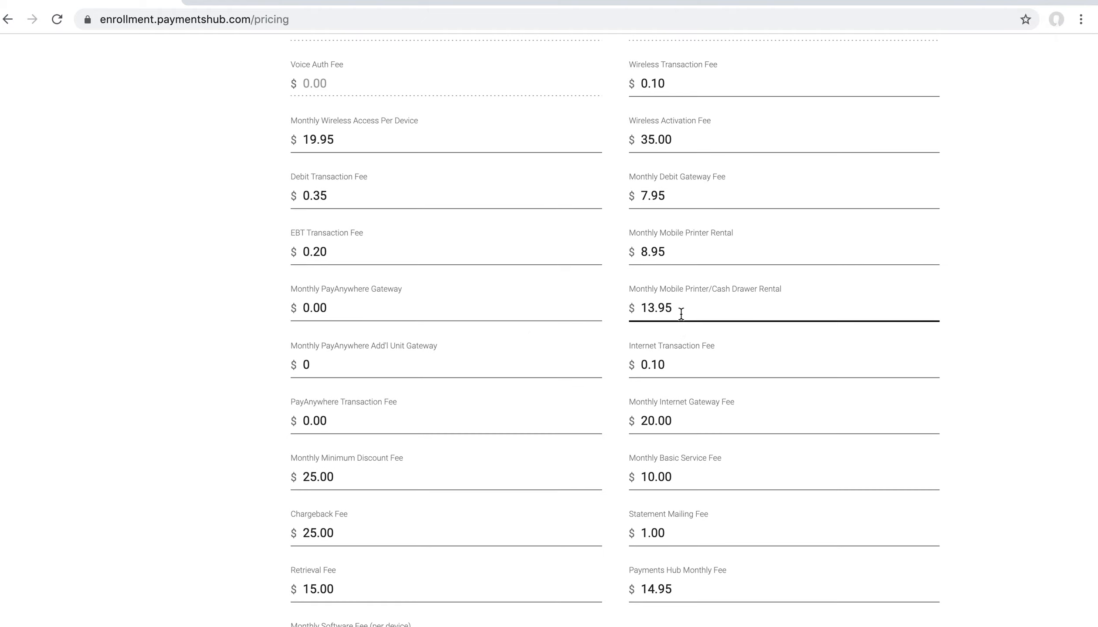
scroll(686, 316, "down", 2)
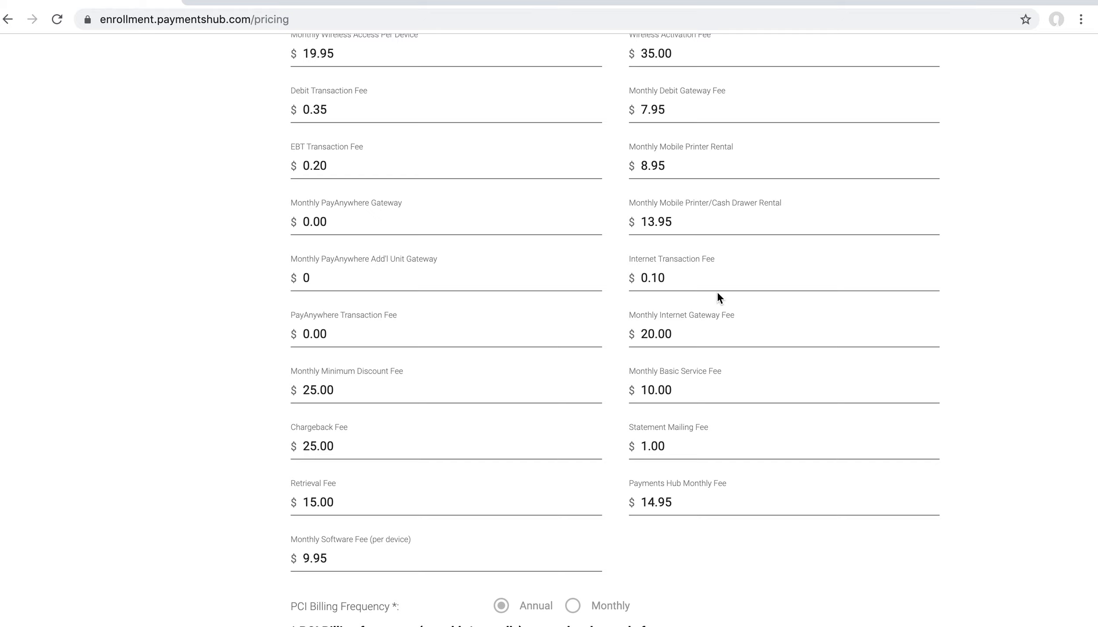
scroll(733, 349, "down", 1)
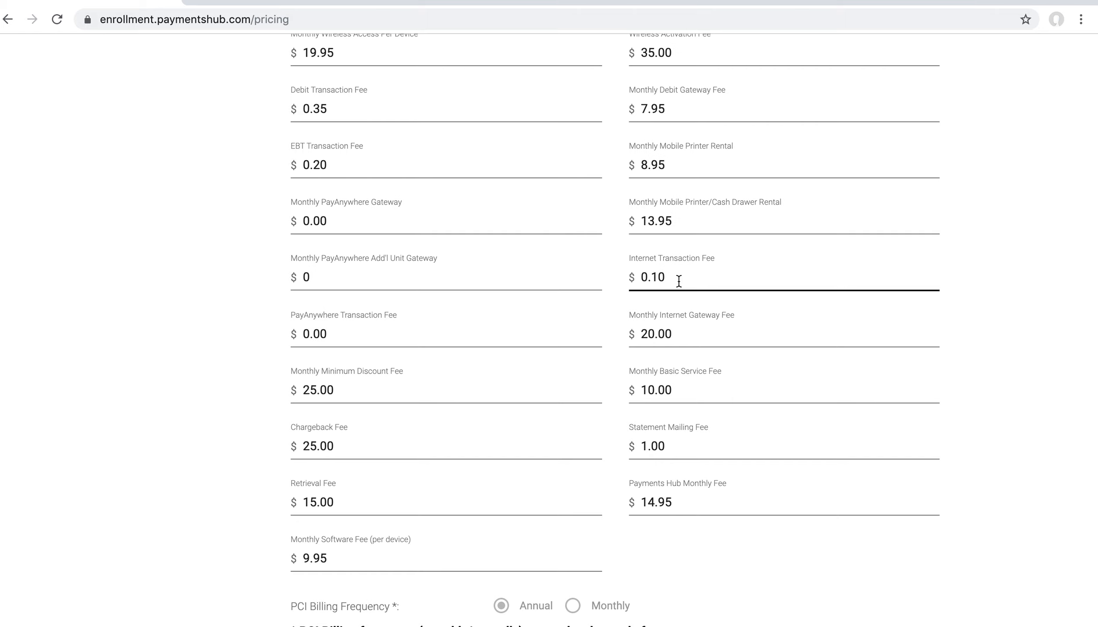
double_click(656, 275)
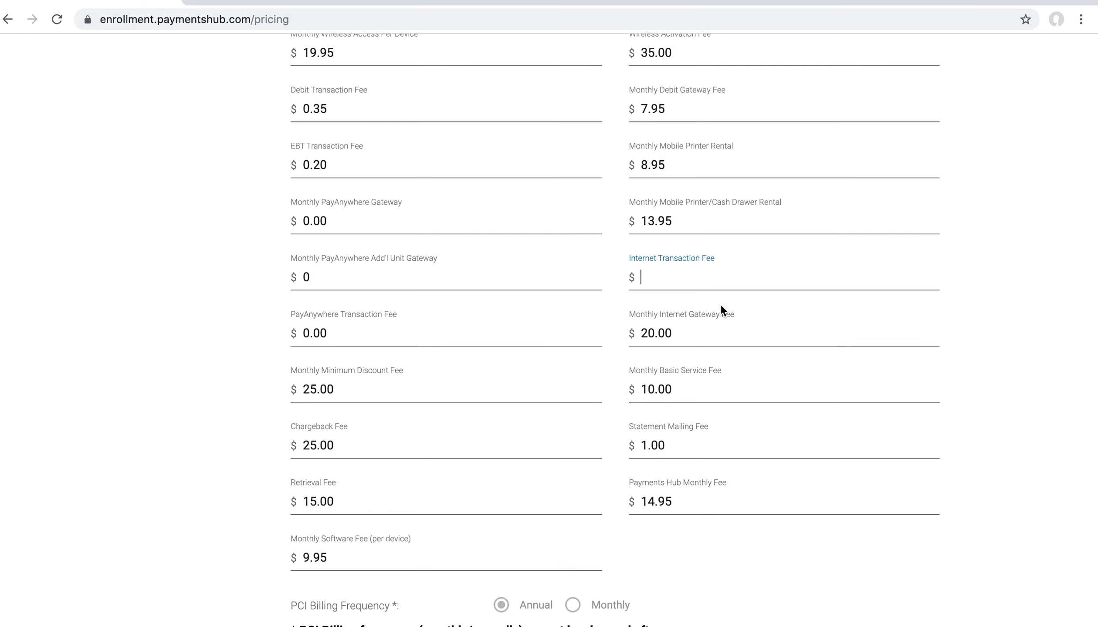
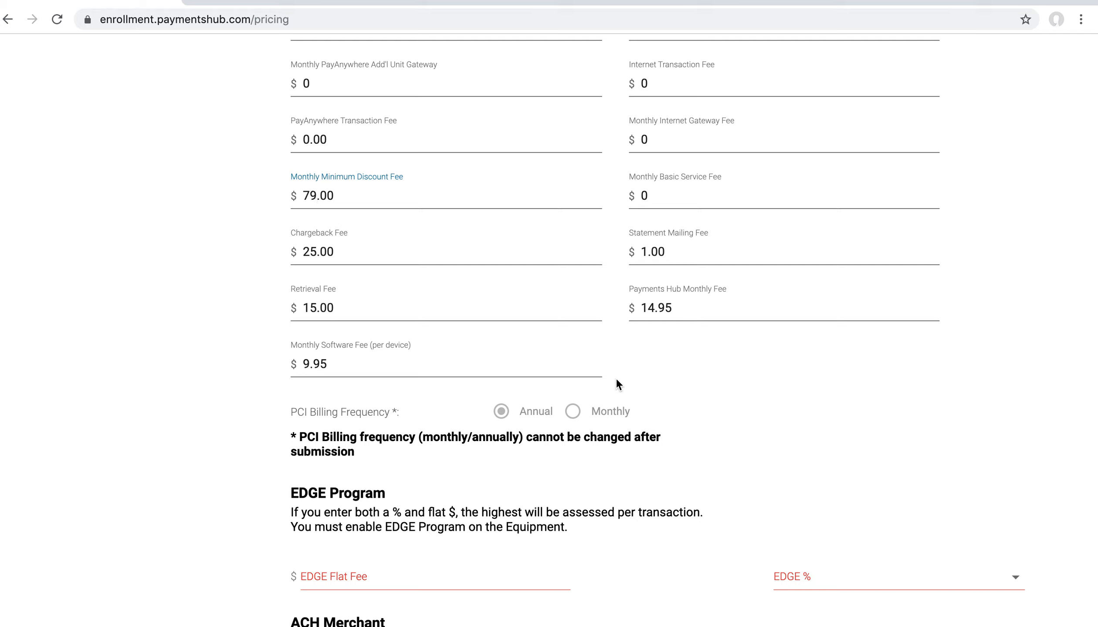
Scroll through the pricing fees down to the empty EDGE Program fields, past the 9.95 Monthly Software Fee.
scroll(616, 377, "down", 1)
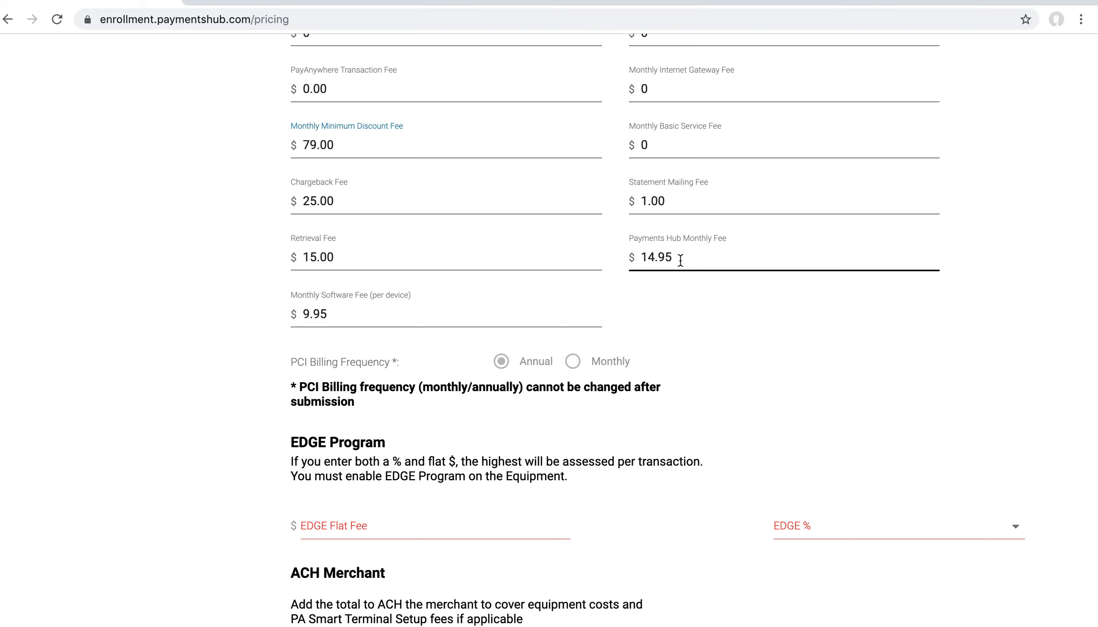
scroll(636, 324, "down", 2)
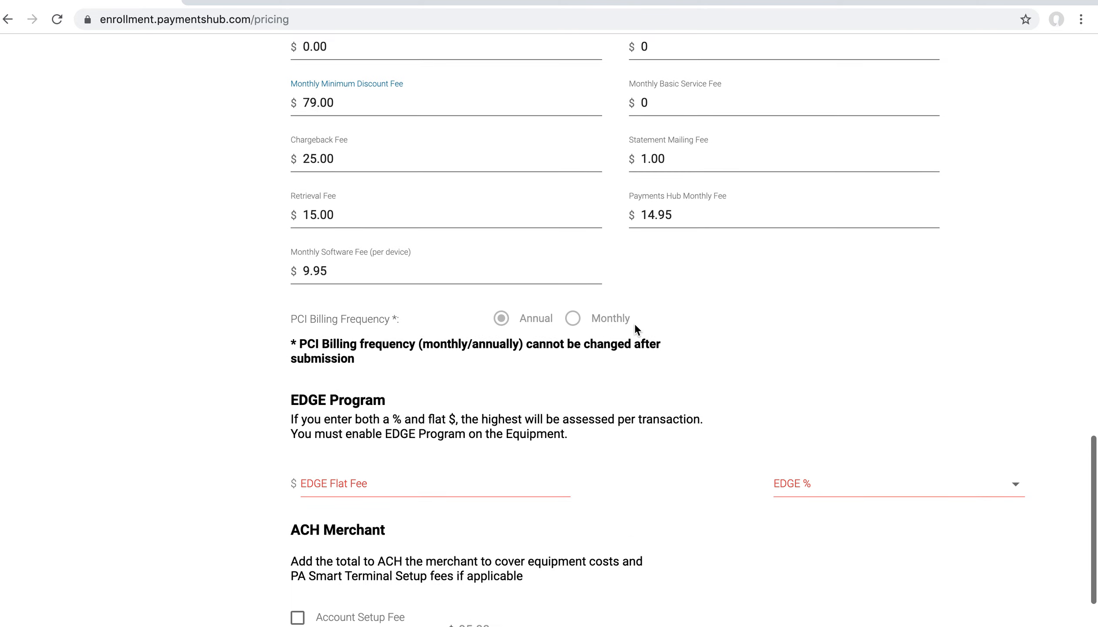
scroll(634, 325, "up", 1)
scroll(633, 323, "up", 4)
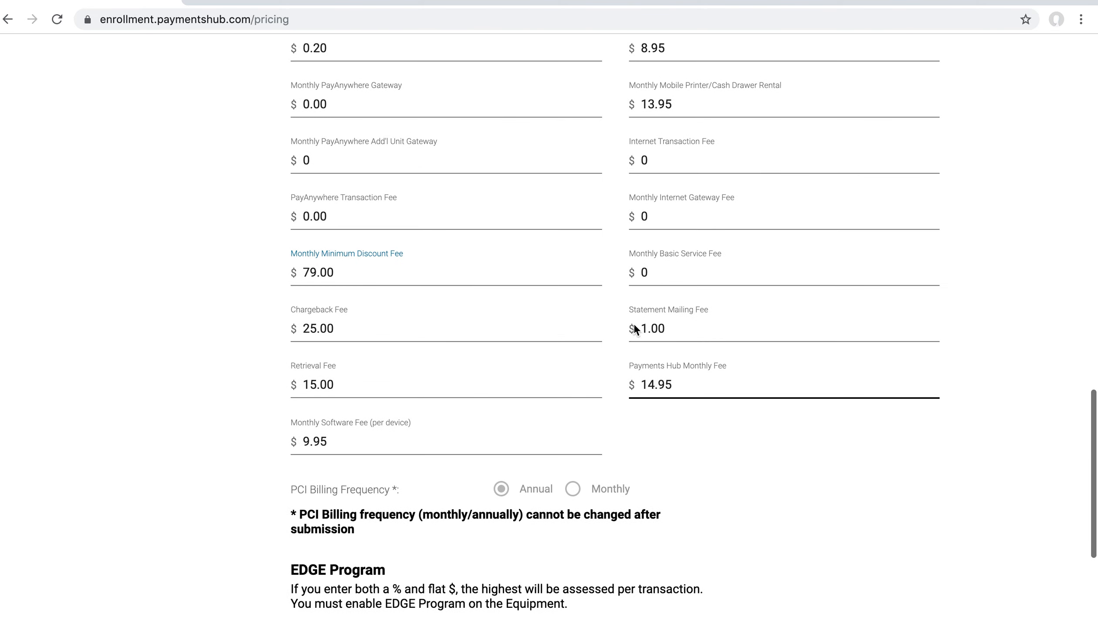
scroll(634, 323, "up", 1)
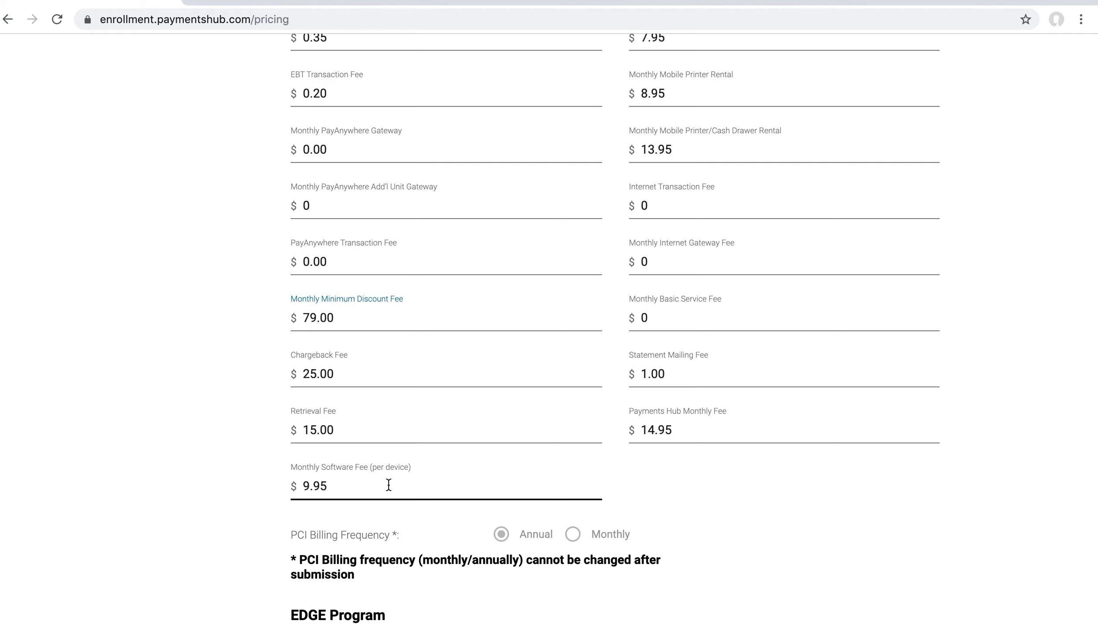
scroll(388, 485, "down", 2)
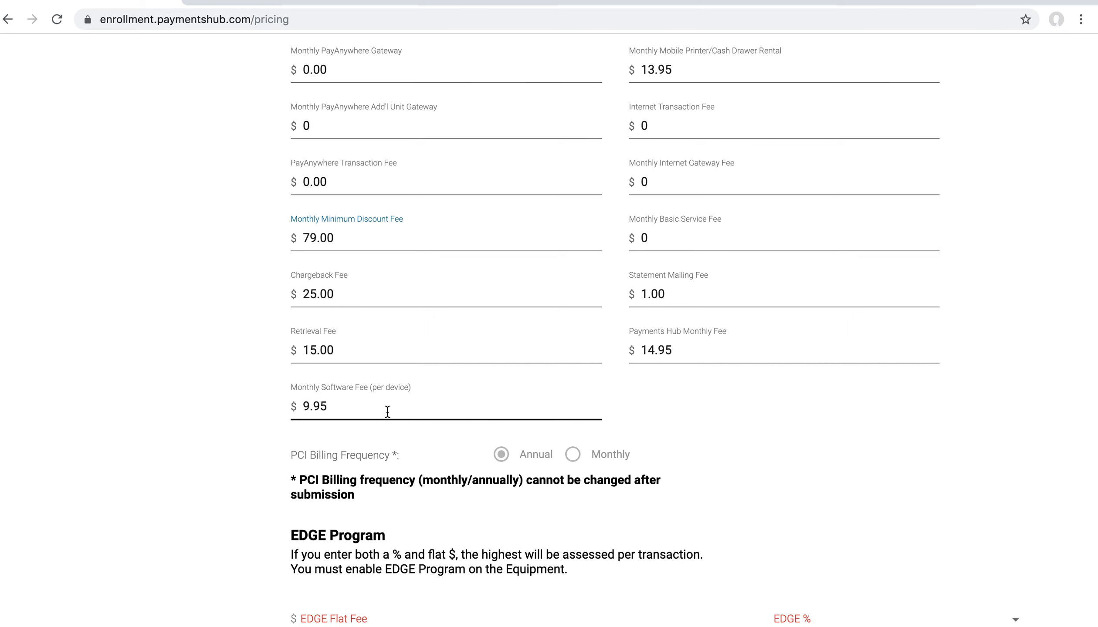
scroll(358, 405, "down", 2)
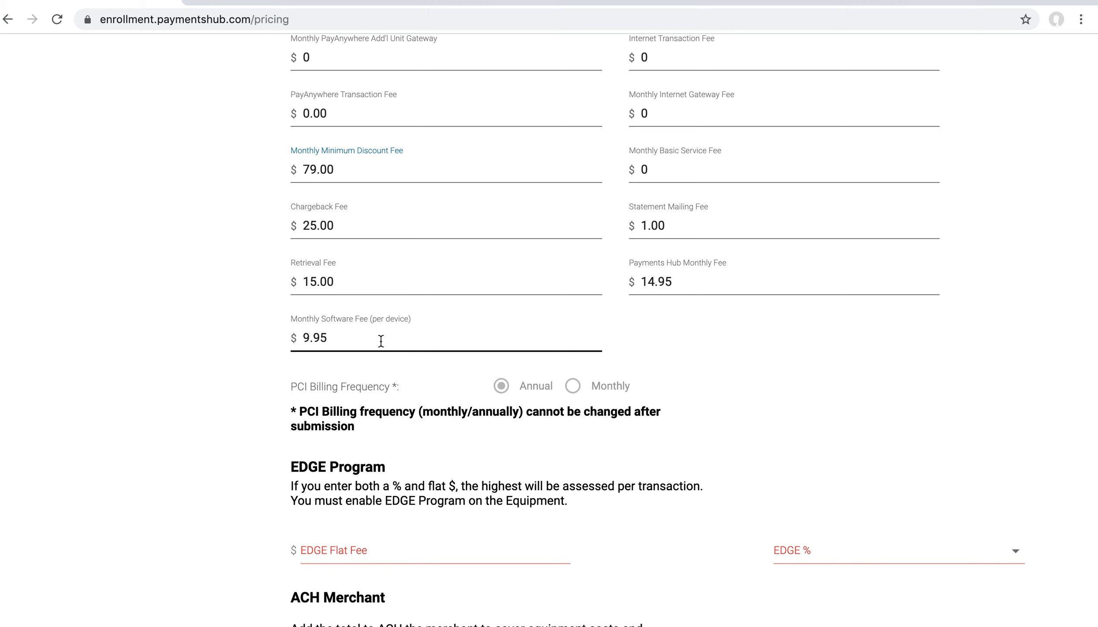
scroll(708, 421, "down", 2)
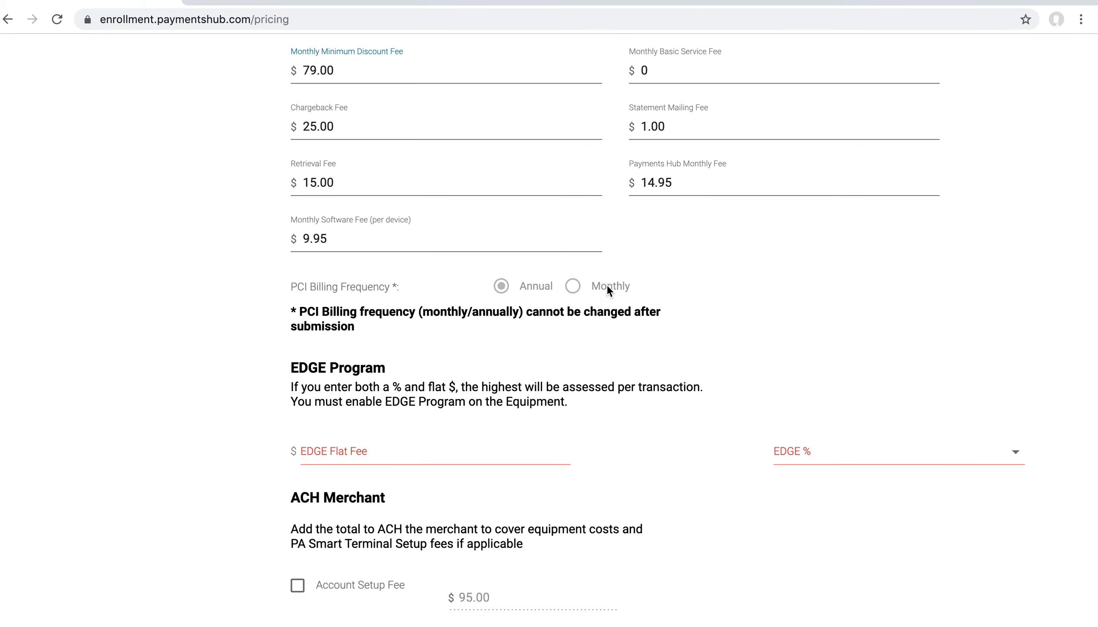
scroll(574, 403, "down", 2)
Fill EDGE Flat Fee with the 0.50 suggestion and pick 4% from the EDGE % dropdown.
left_click(420, 347)
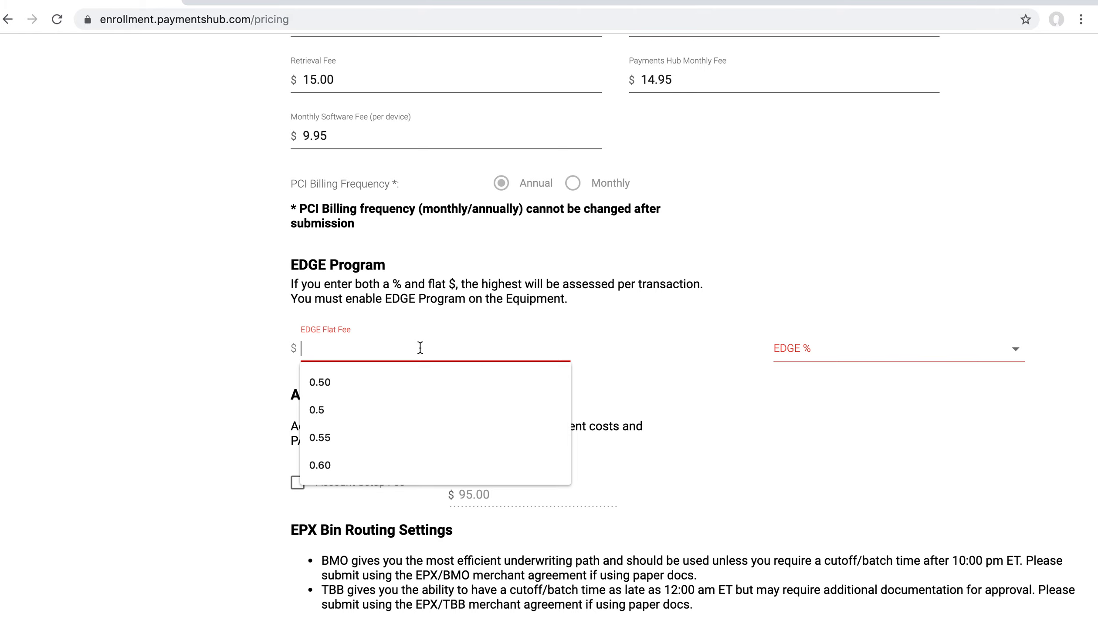
type("0")
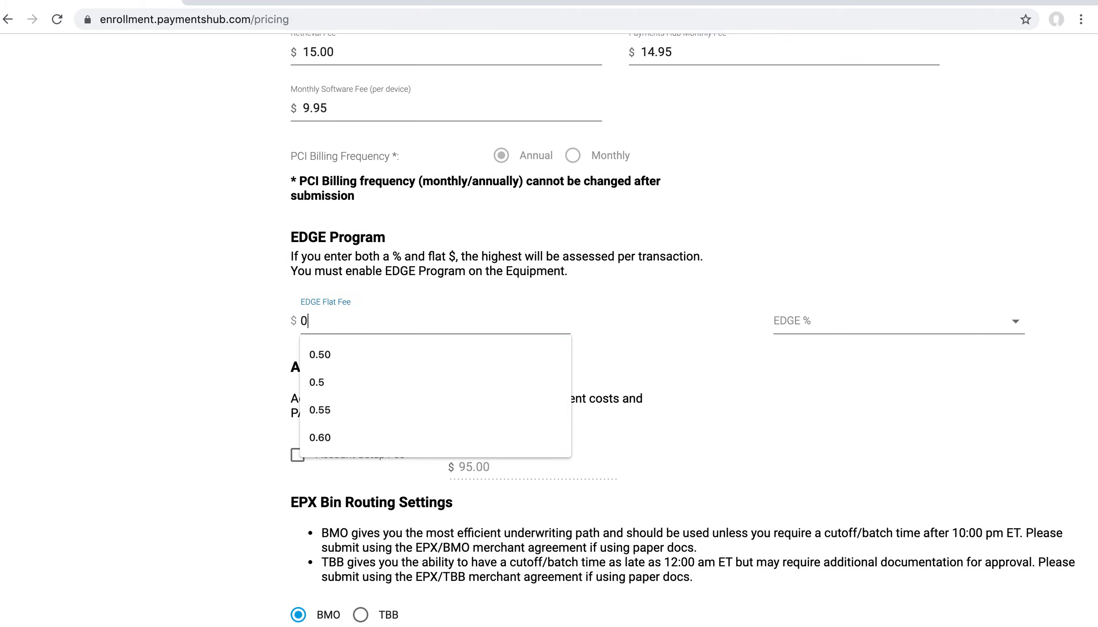
key("BackSpace")
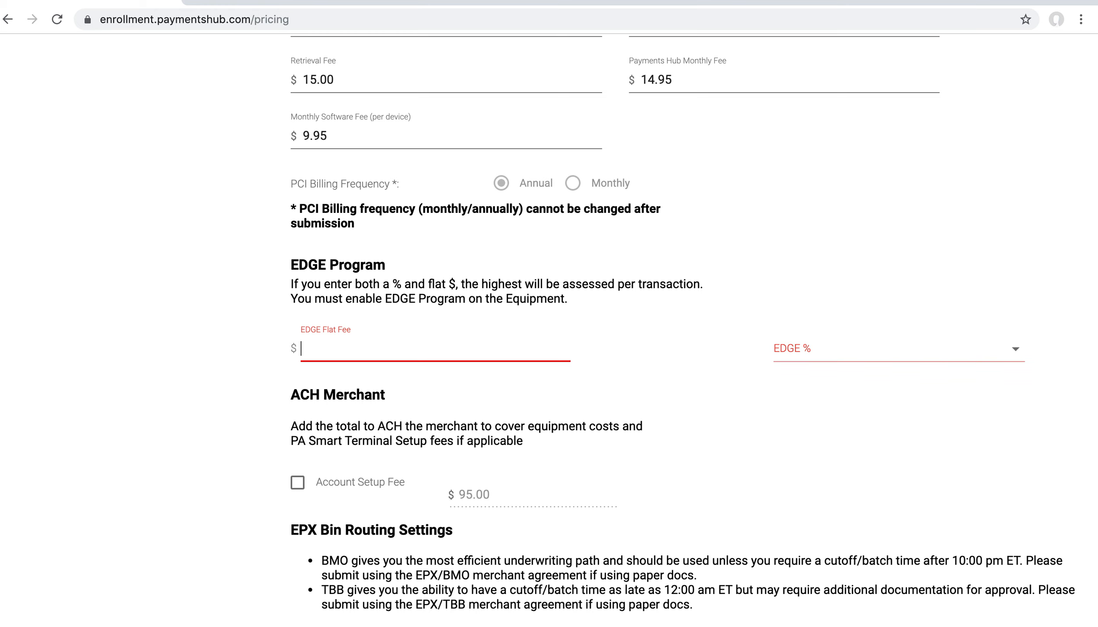
type("0")
left_click(386, 353)
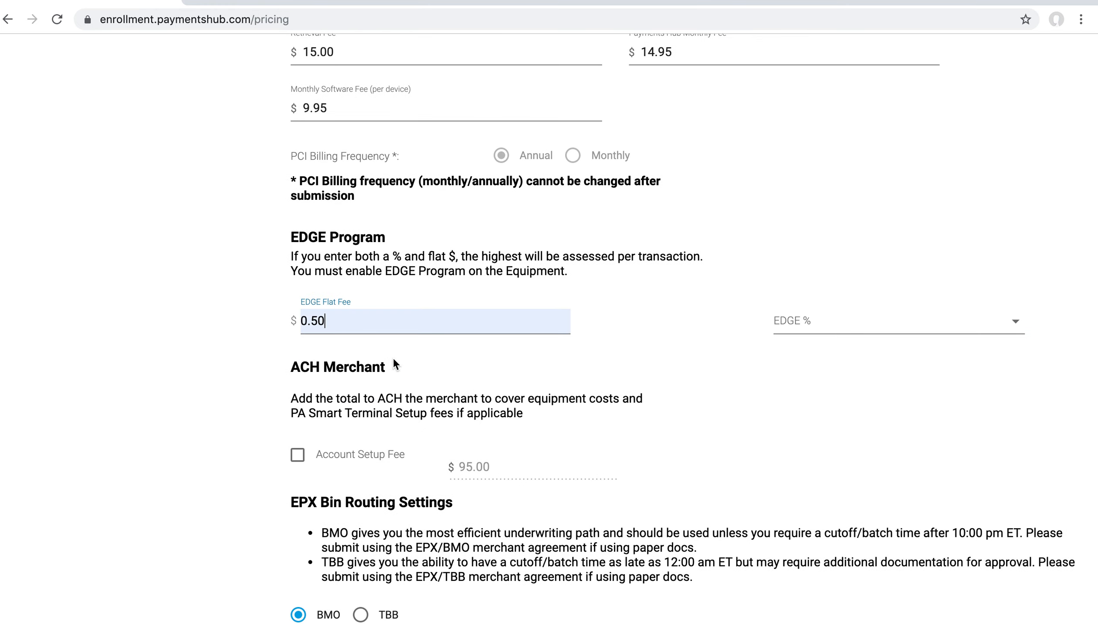
left_click(794, 326)
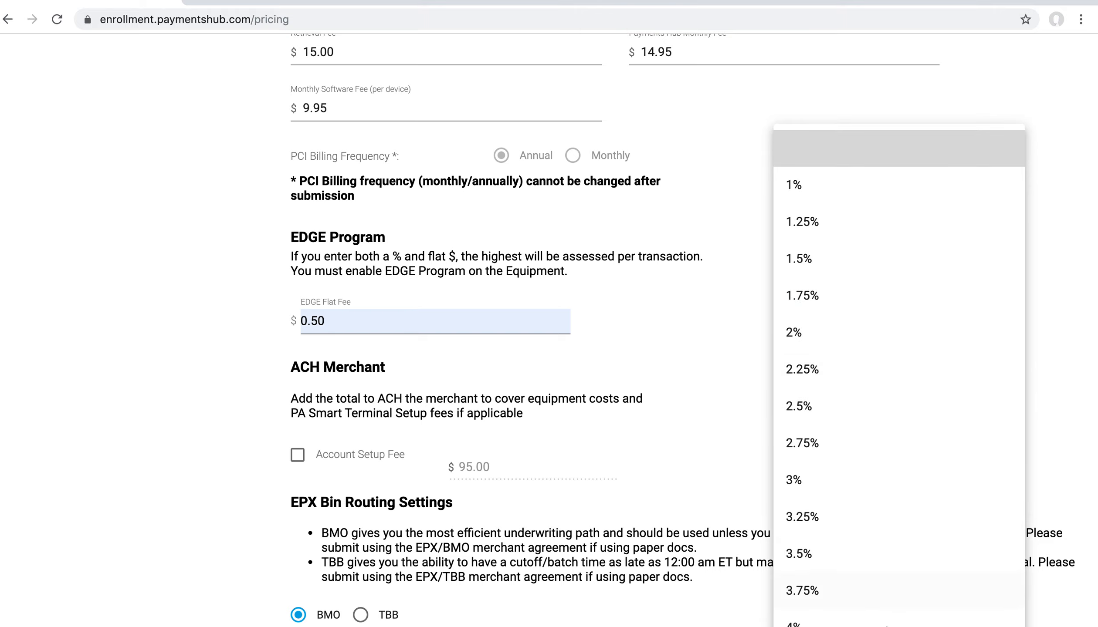
left_click(881, 621)
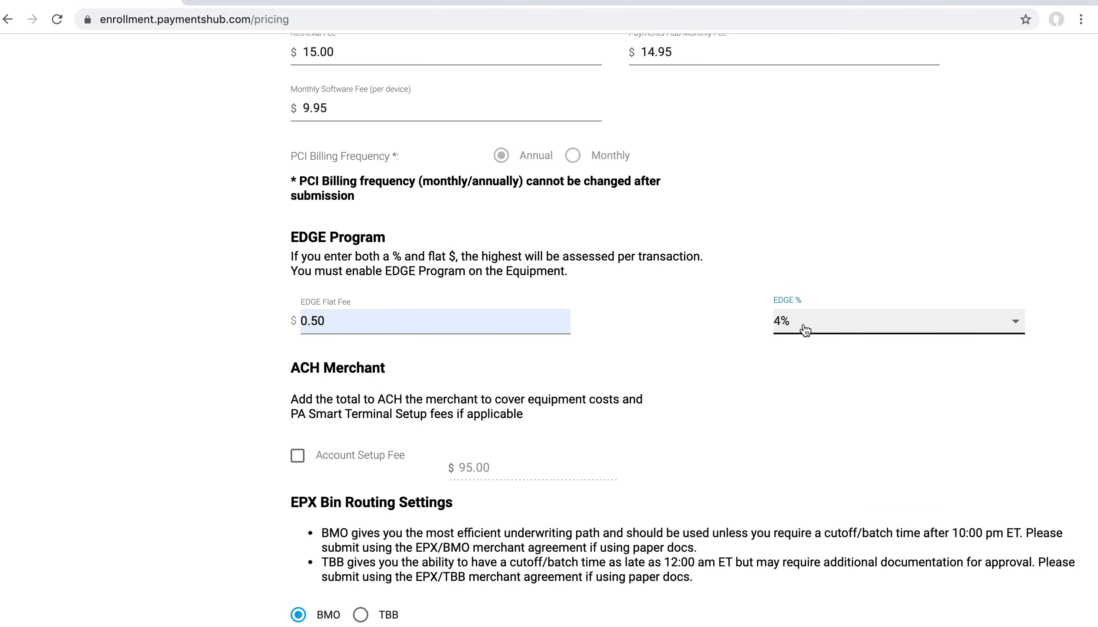
scroll(791, 261, "up", 6)
scroll(791, 263, "up", 20)
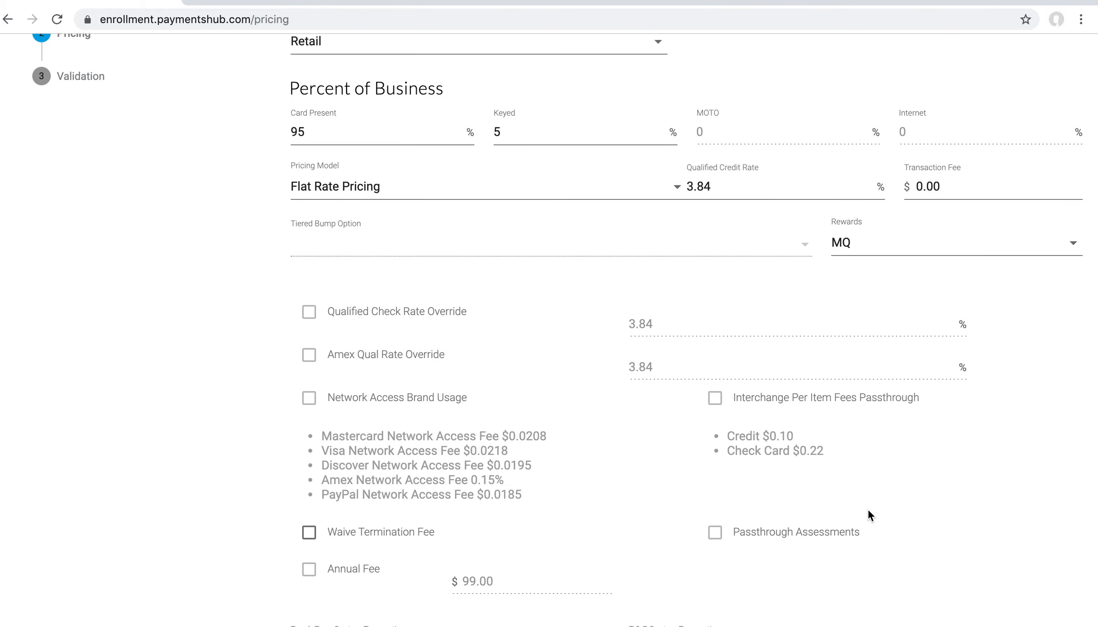
scroll(872, 523, "down", 12)
scroll(884, 550, "down", 13)
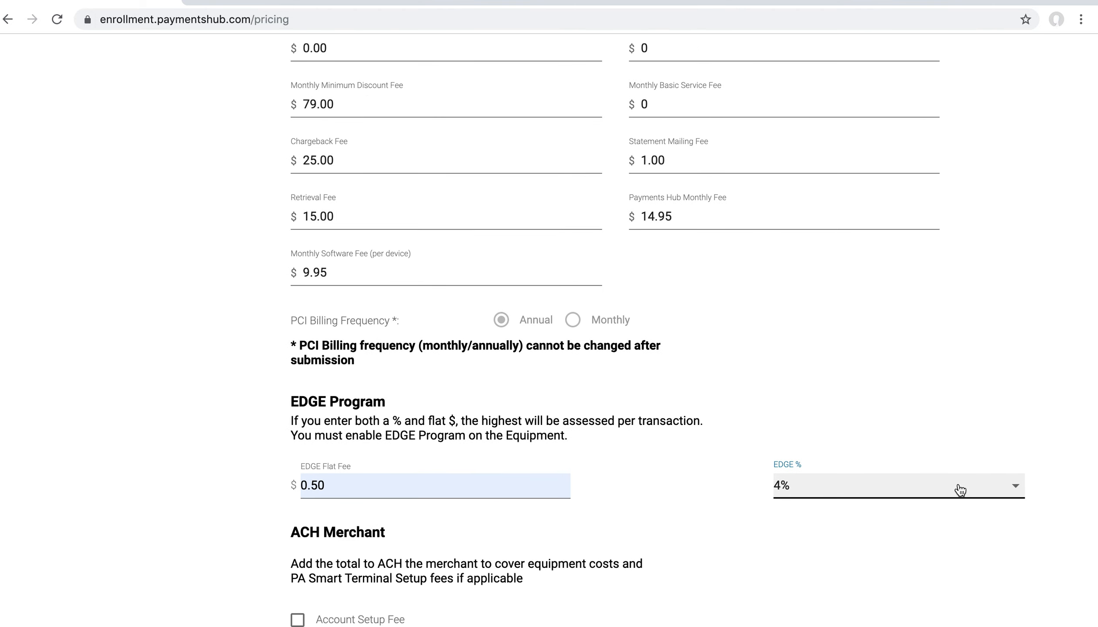
scroll(914, 383, "up", 20)
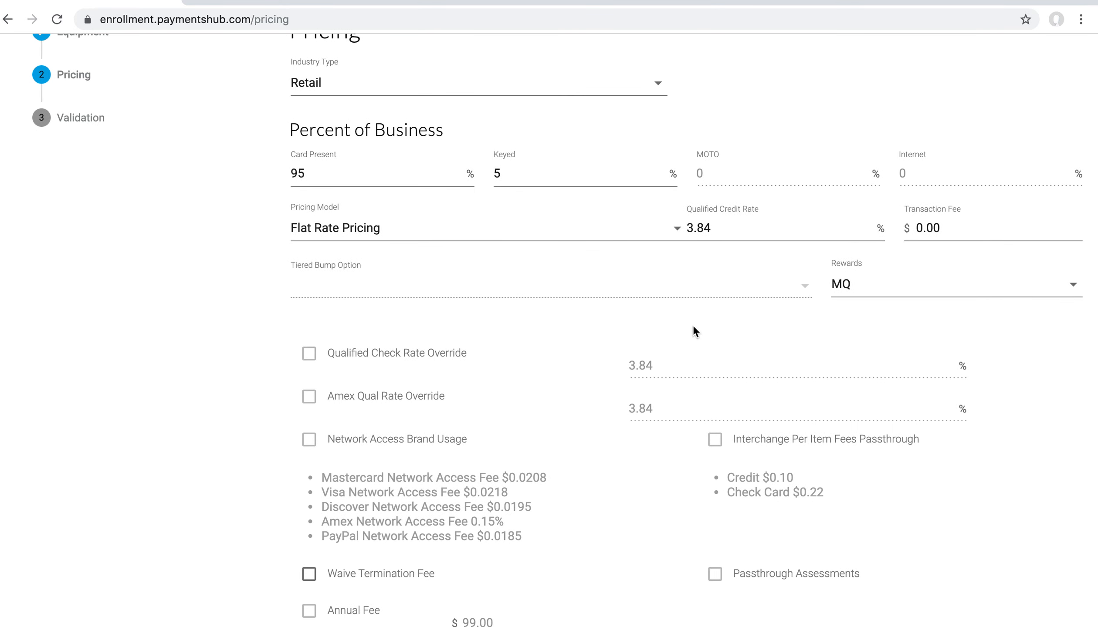
scroll(965, 555, "down", 15)
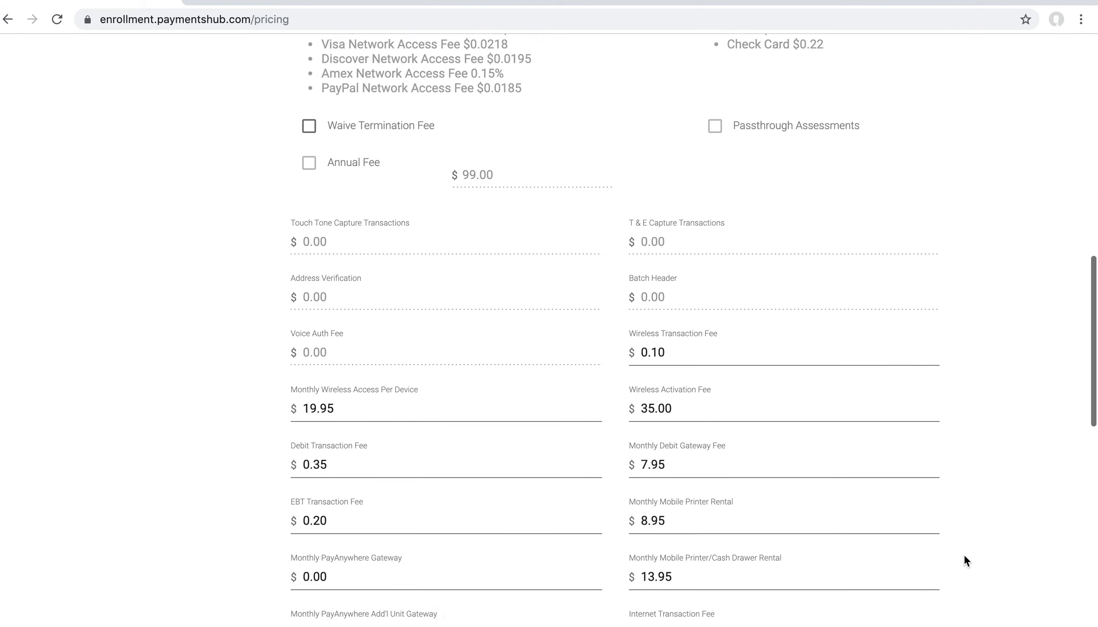
scroll(964, 555, "down", 8)
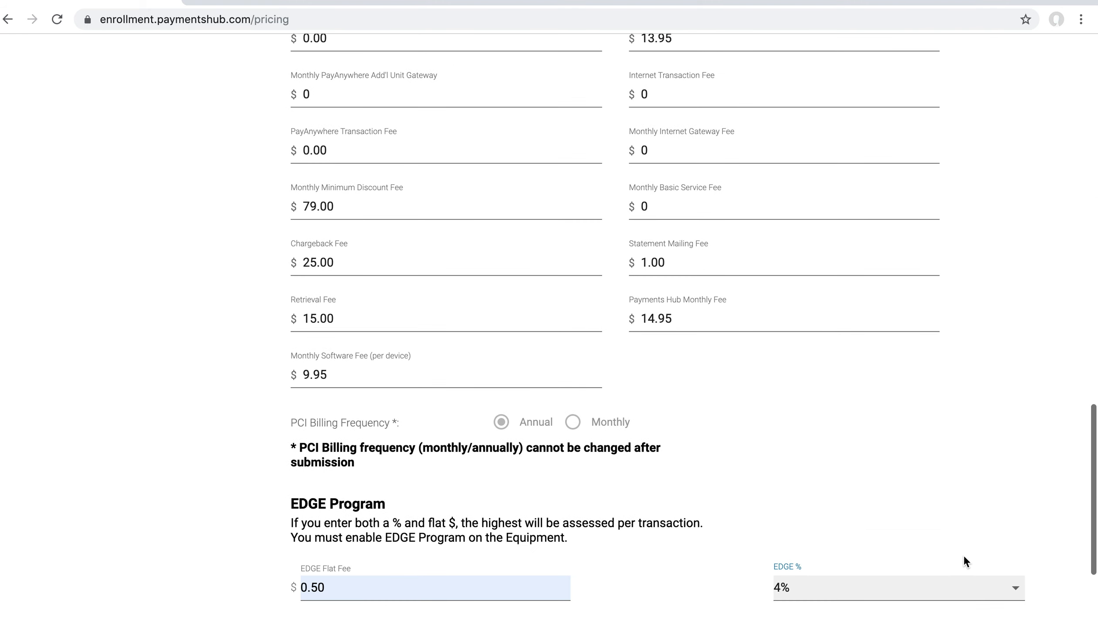
scroll(963, 562, "down", 4)
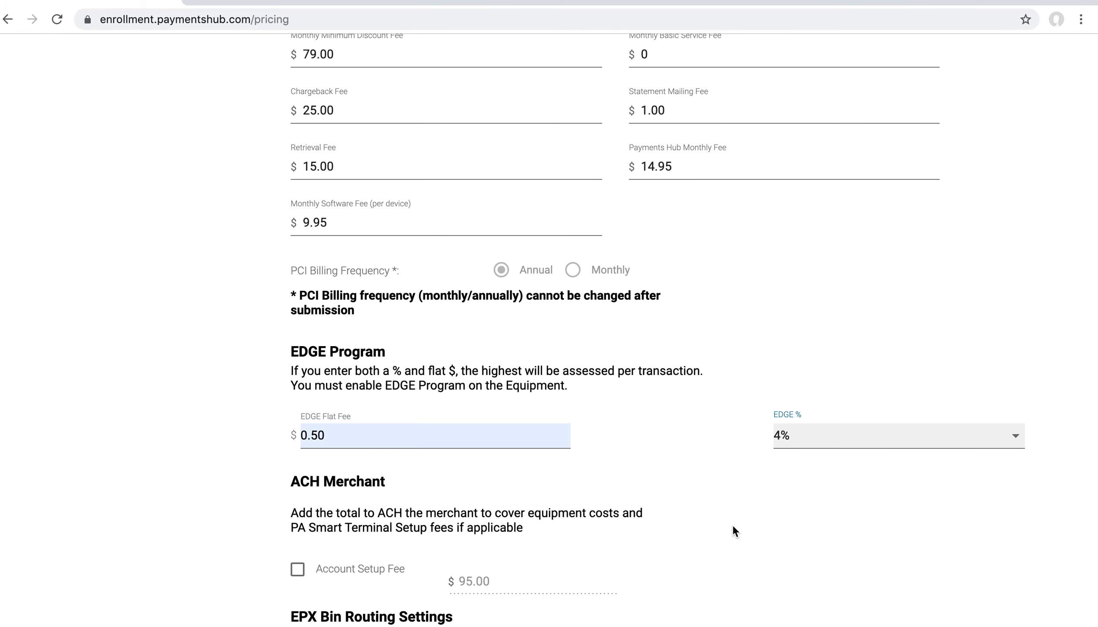
scroll(733, 525, "down", 3)
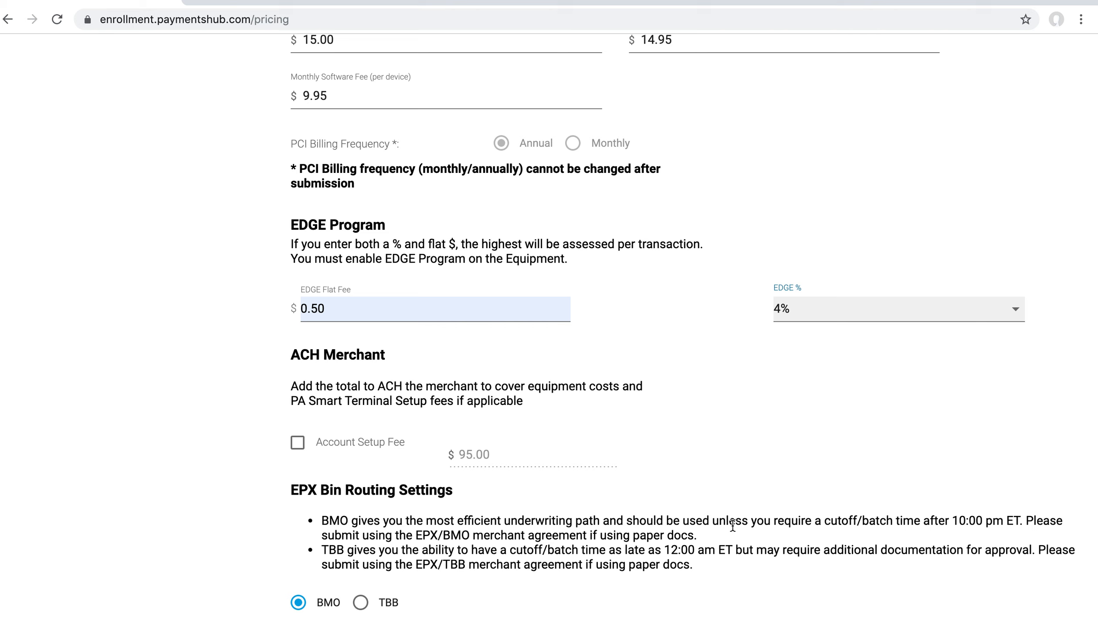
scroll(693, 480, "down", 1)
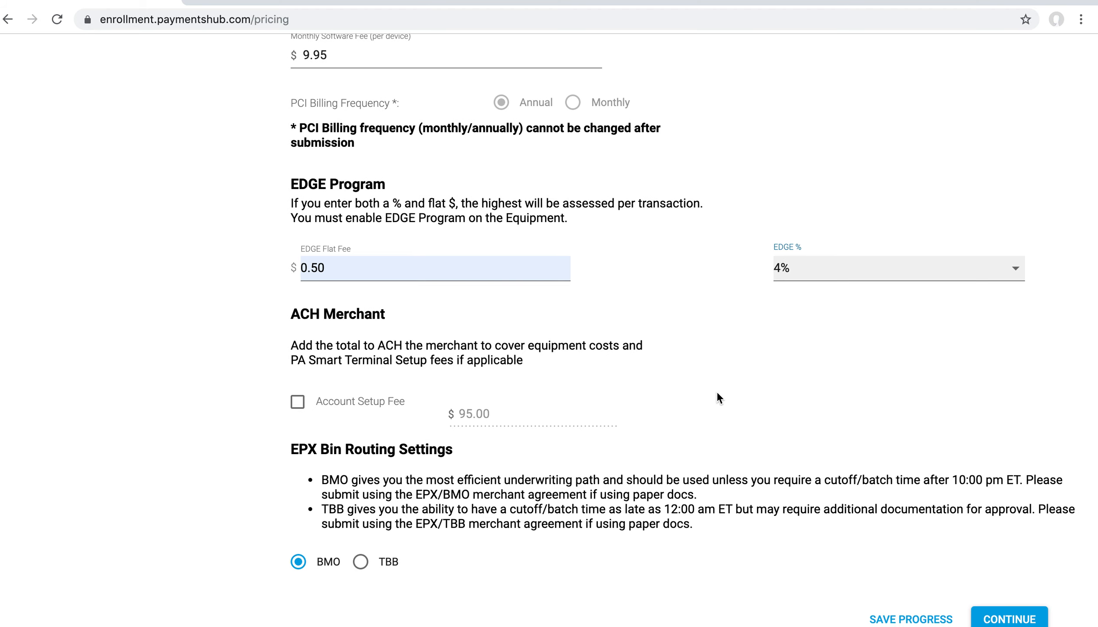
Save the pricing progress and continue to Validation, showing Ready For Use at a 3.84% Qual Rate.
left_click(900, 617)
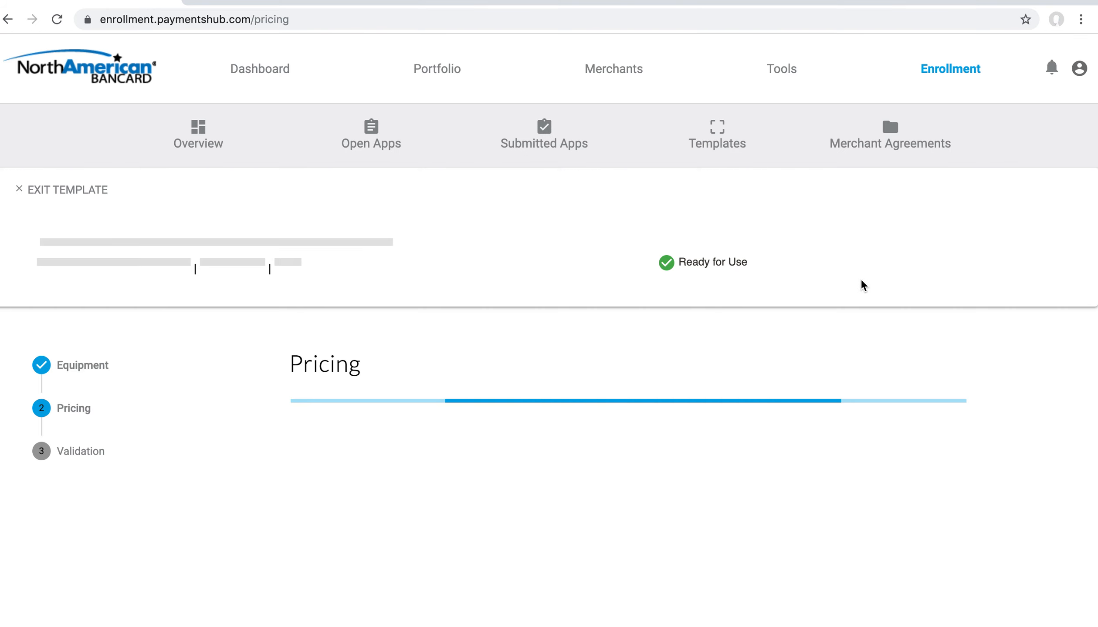
scroll(925, 550, "down", 5)
scroll(924, 546, "down", 20)
left_click(1002, 614)
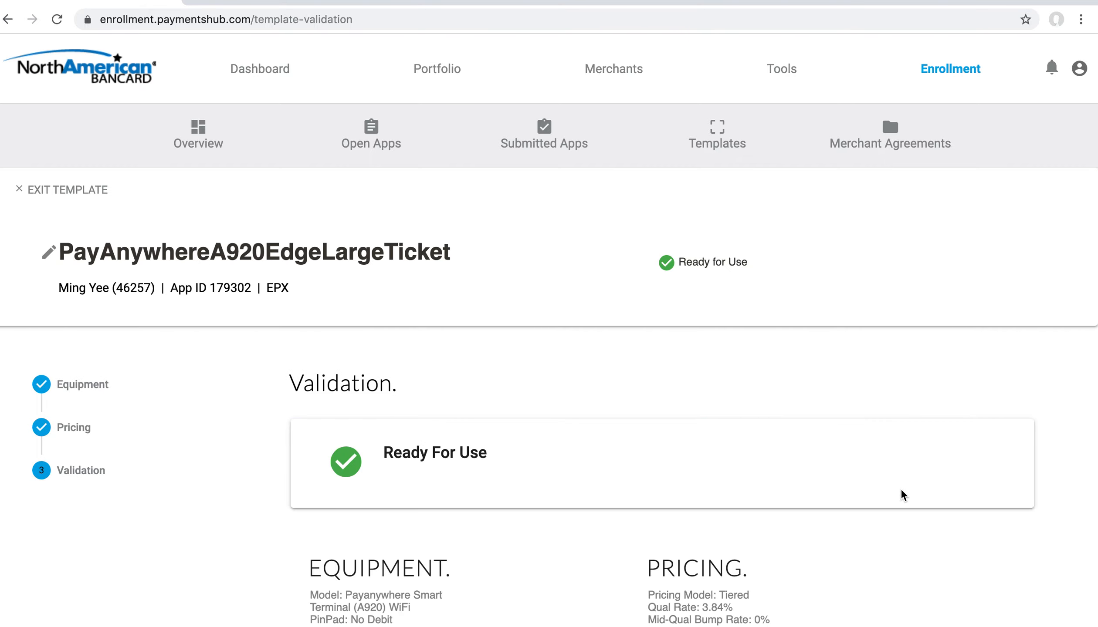
scroll(901, 488, "down", 3)
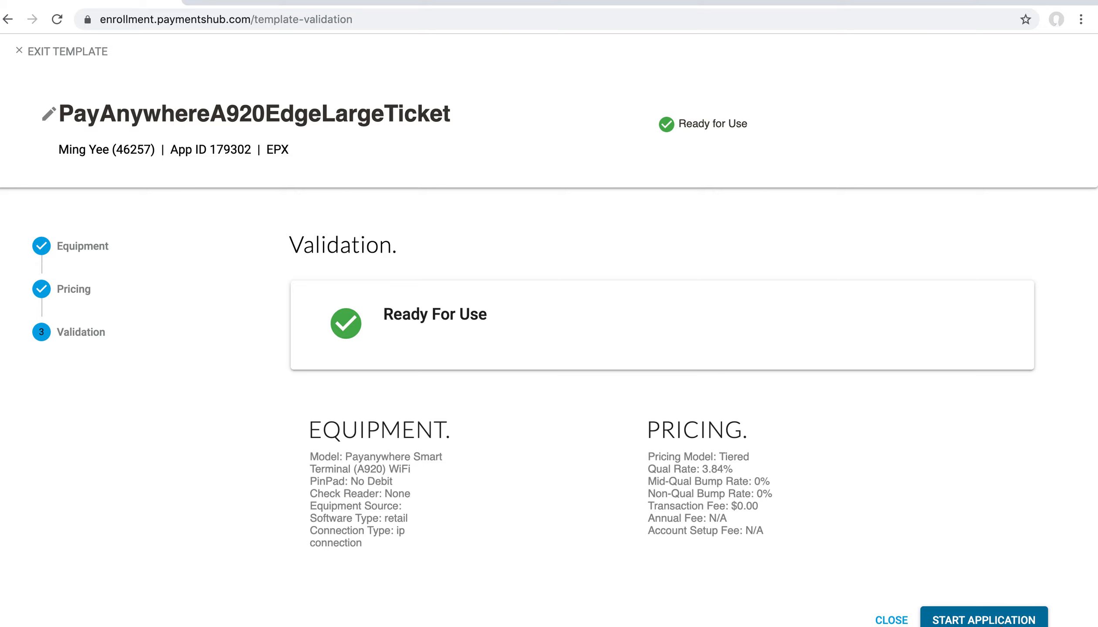
Cancel the Create New Application dialog and return to the top of the validation summary.
left_click(995, 623)
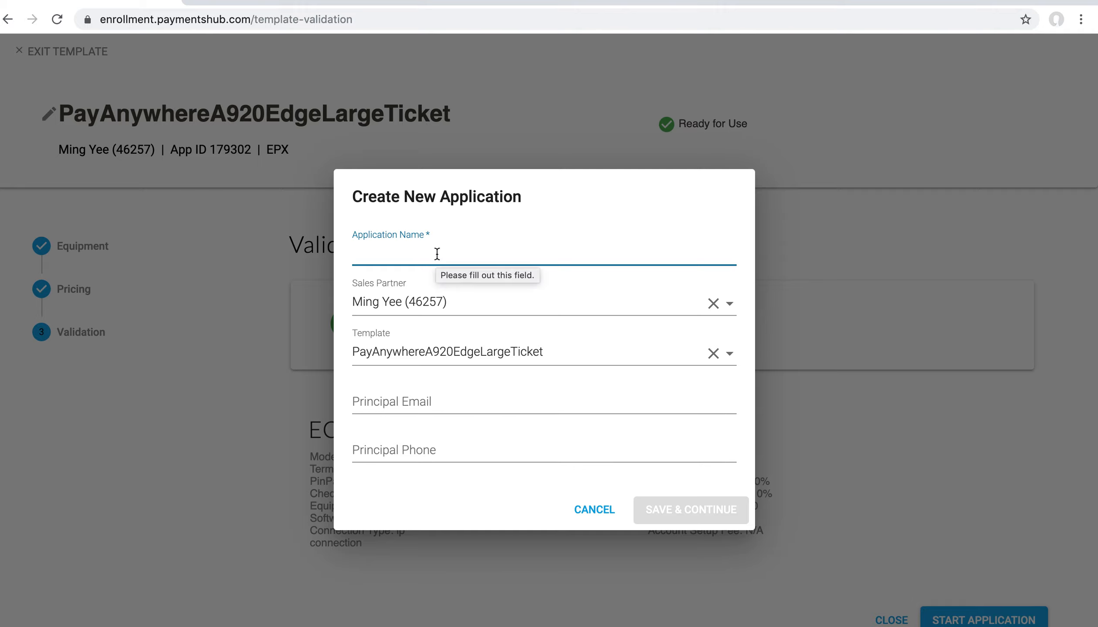
left_click(600, 514)
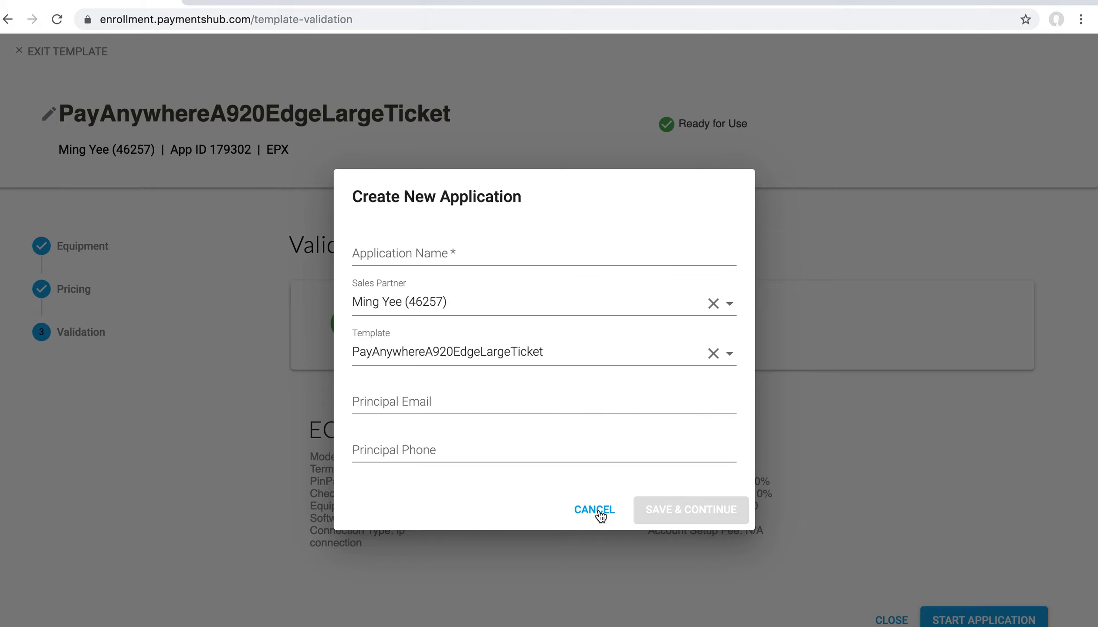
scroll(961, 527, "up", 3)
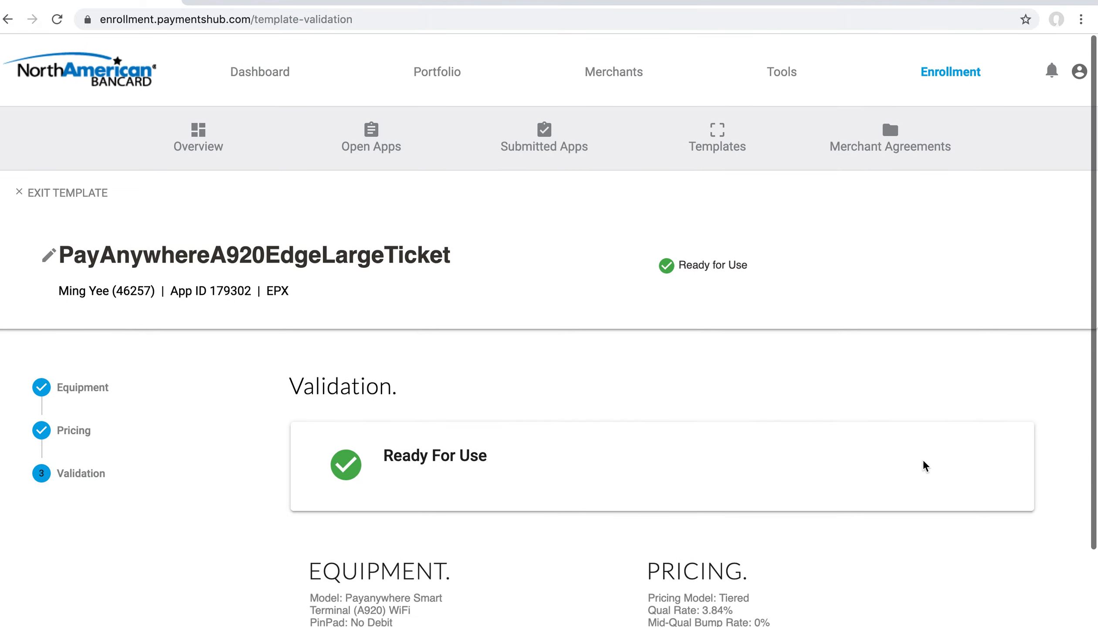
Go to the Enrollment overview and open the Templates tab's Template Manager.
left_click(947, 70)
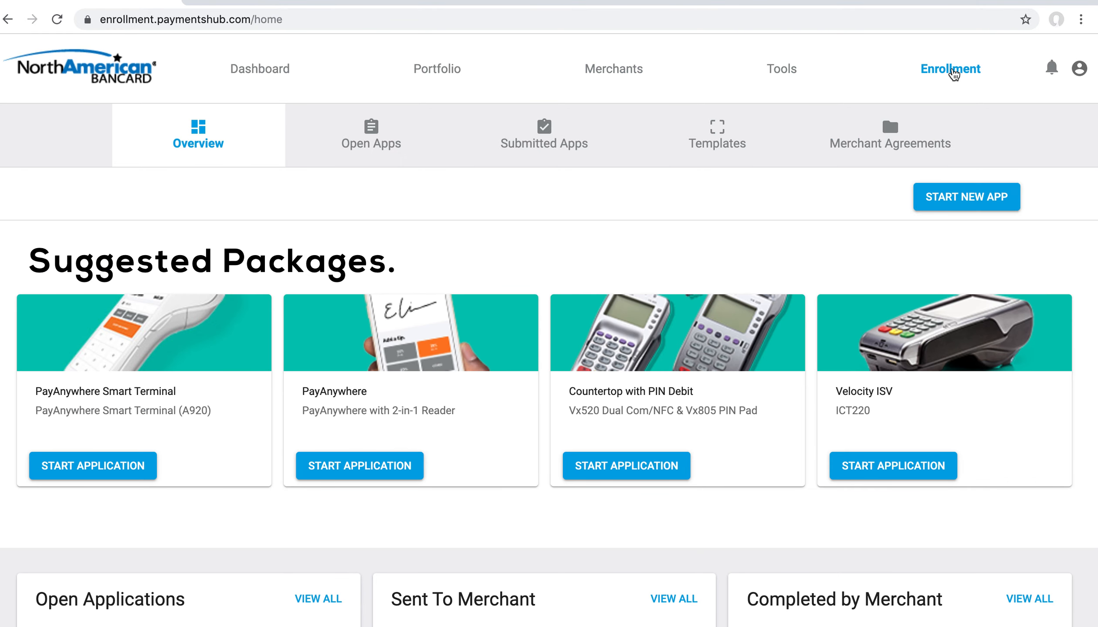
scroll(856, 348, "down", 10)
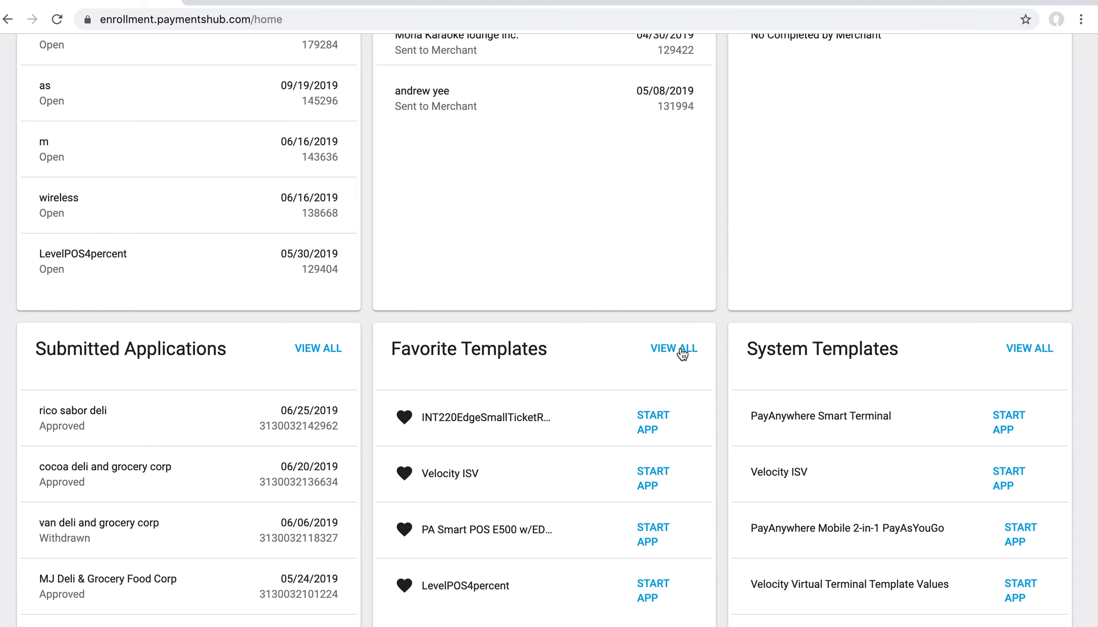
scroll(686, 353, "up", 1)
scroll(741, 375, "down", 2)
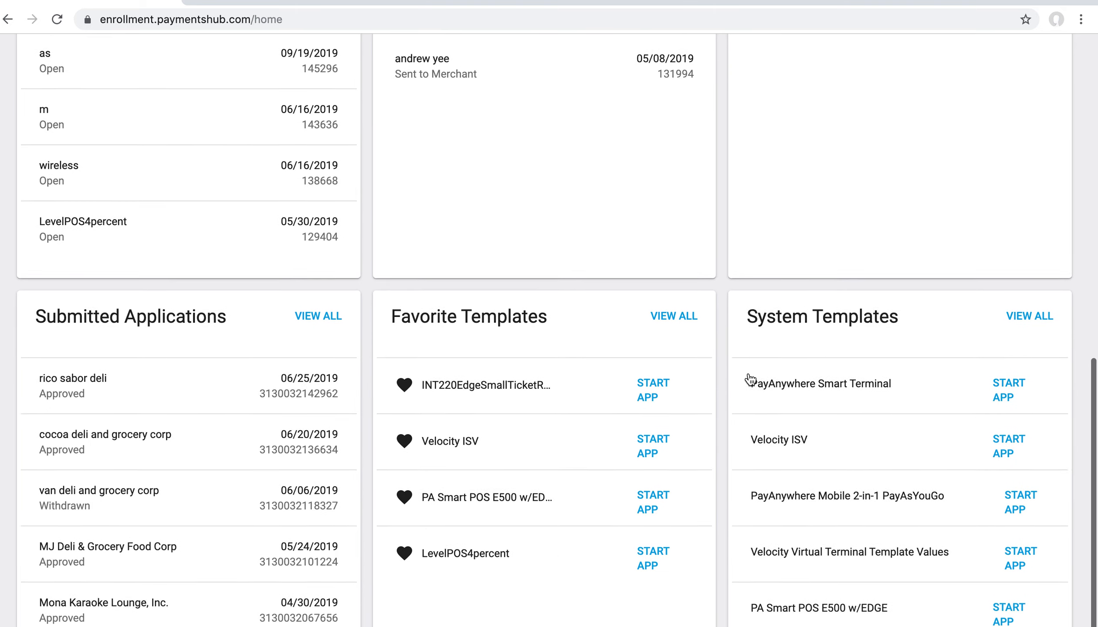
scroll(725, 245, "up", 15)
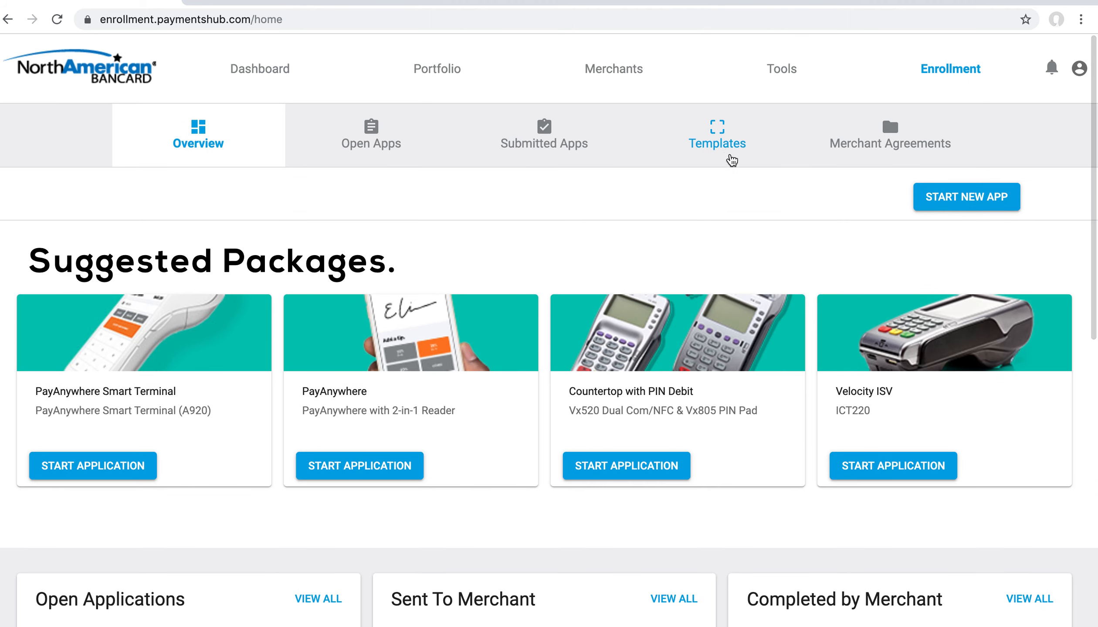
left_click(731, 159)
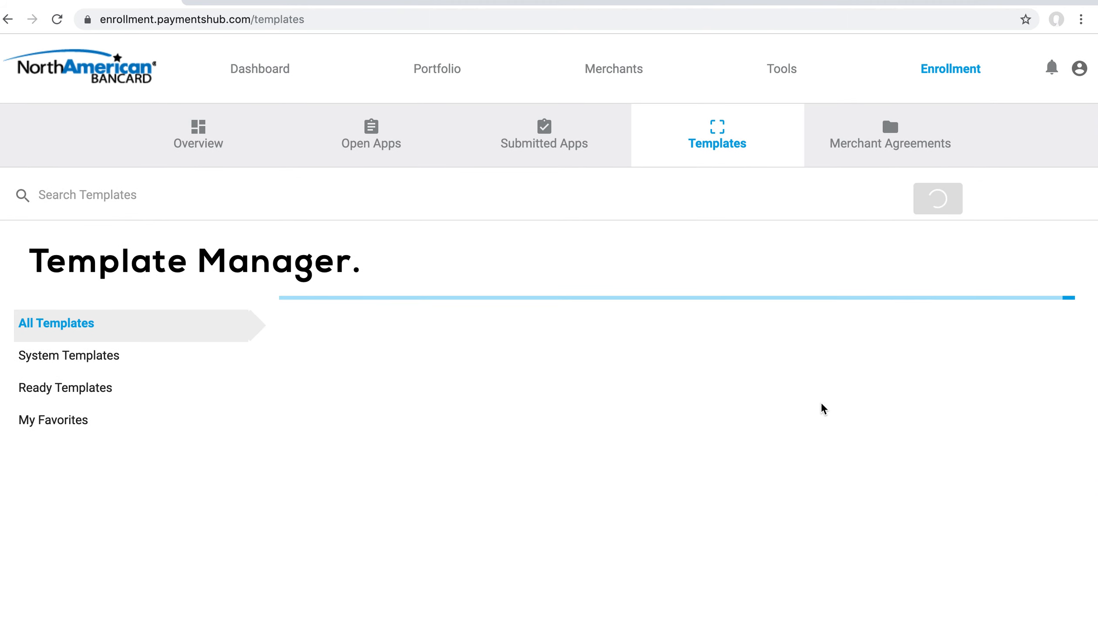
Favorite the PayAnywhereA920EdgeLargeTicket template and filter the list to My Favorites.
left_click(330, 366)
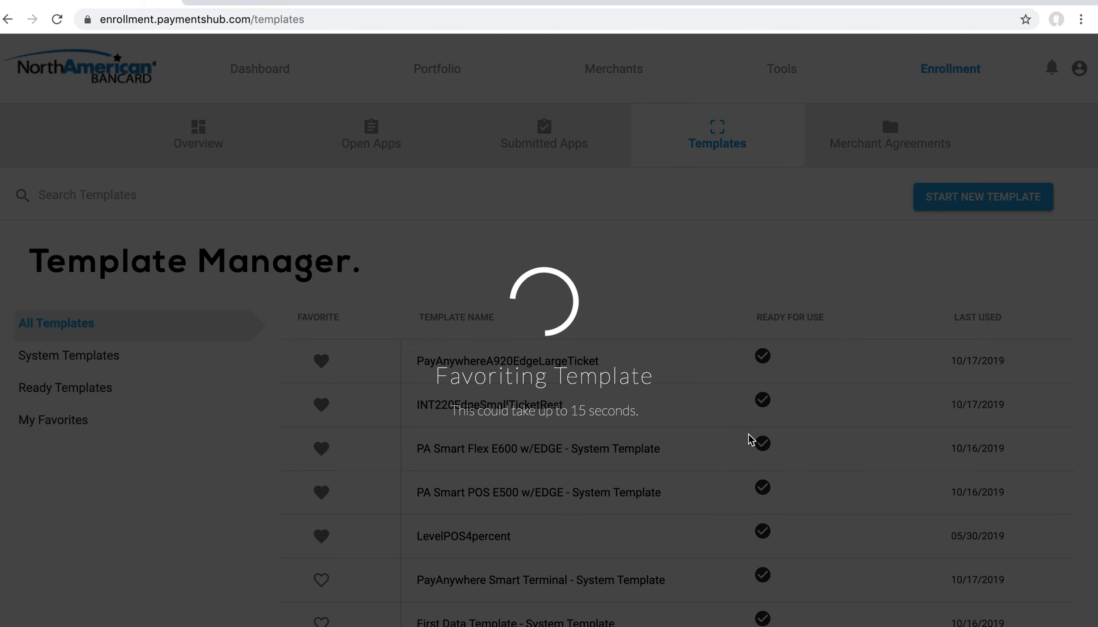
scroll(847, 455, "down", 5)
scroll(847, 455, "up", 6)
scroll(847, 456, "down", 1)
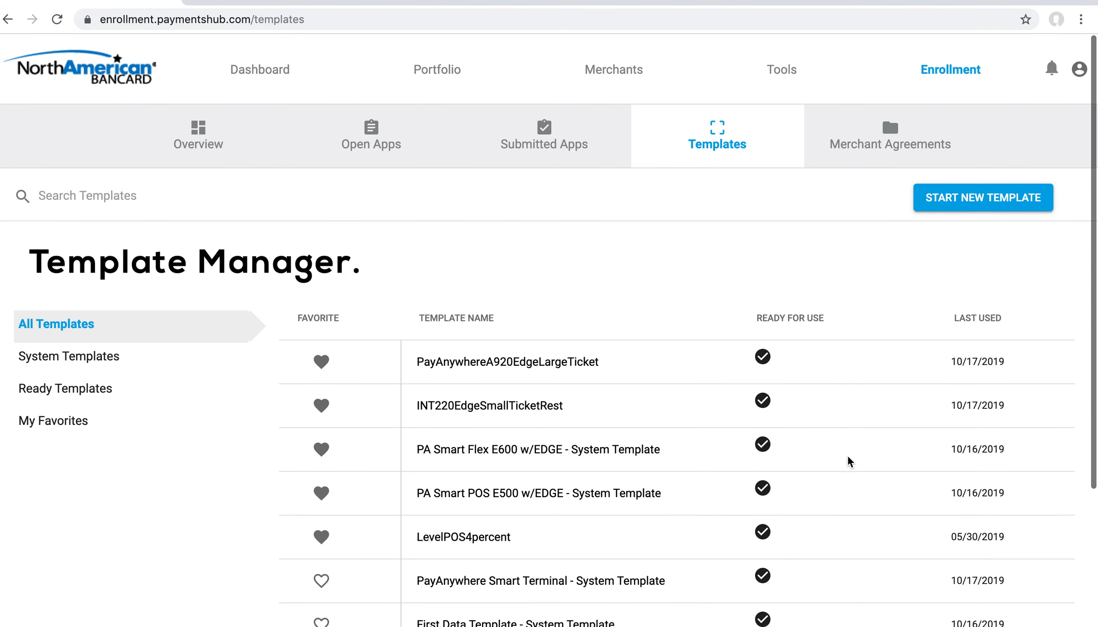
left_click(100, 422)
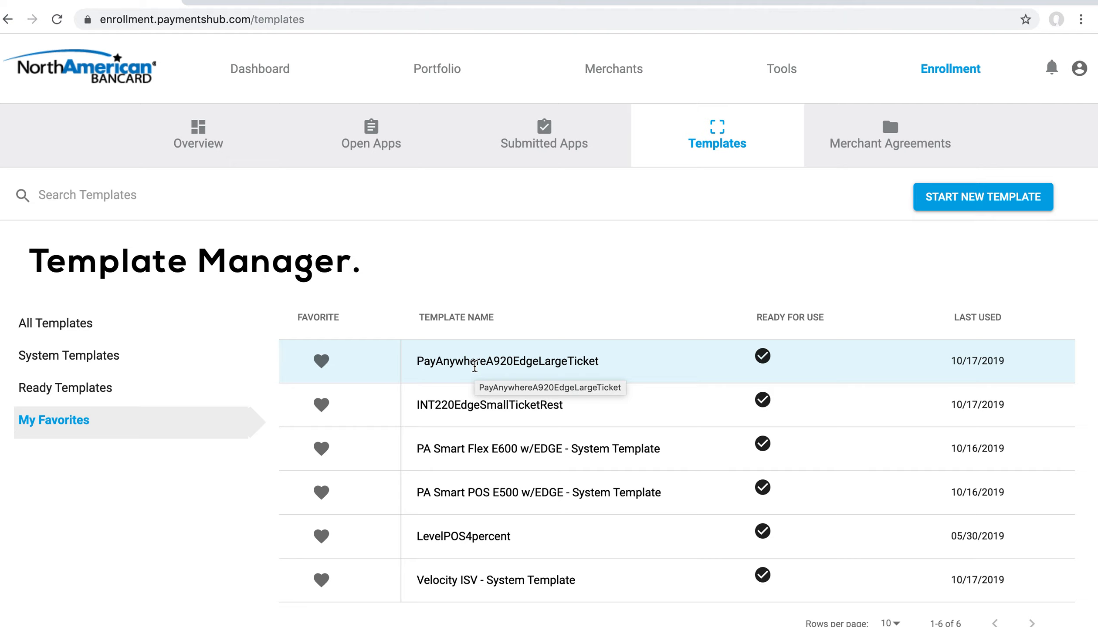
Start a 'Test Jim' application from PayAnywhereA920EdgeLargeTicket with the principal's e-mail and phone, then save.
left_click(615, 368)
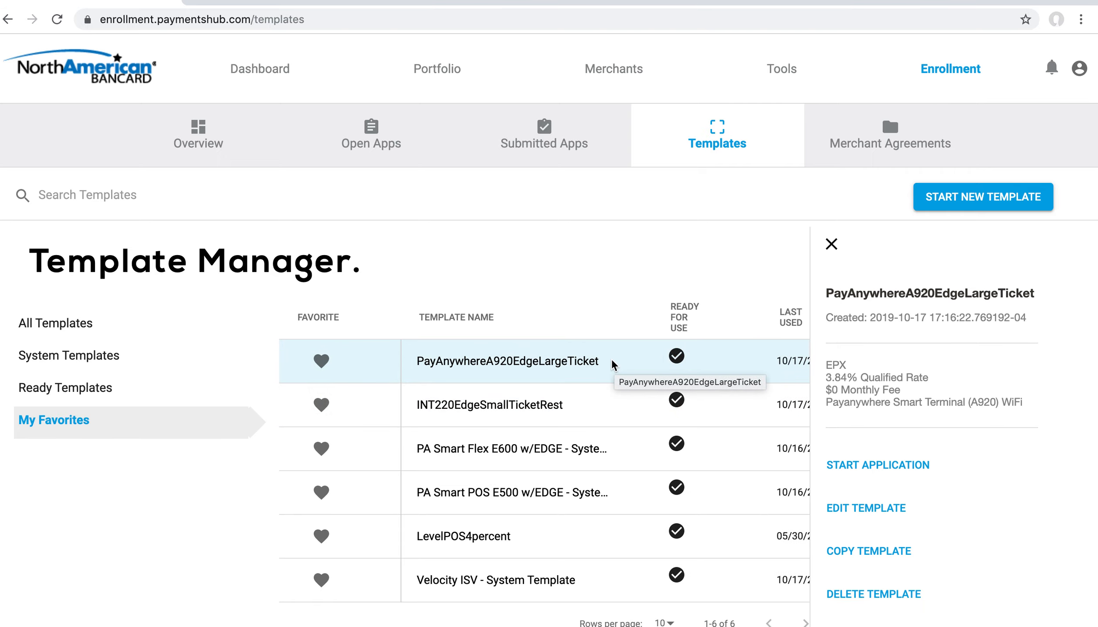
left_click(857, 467)
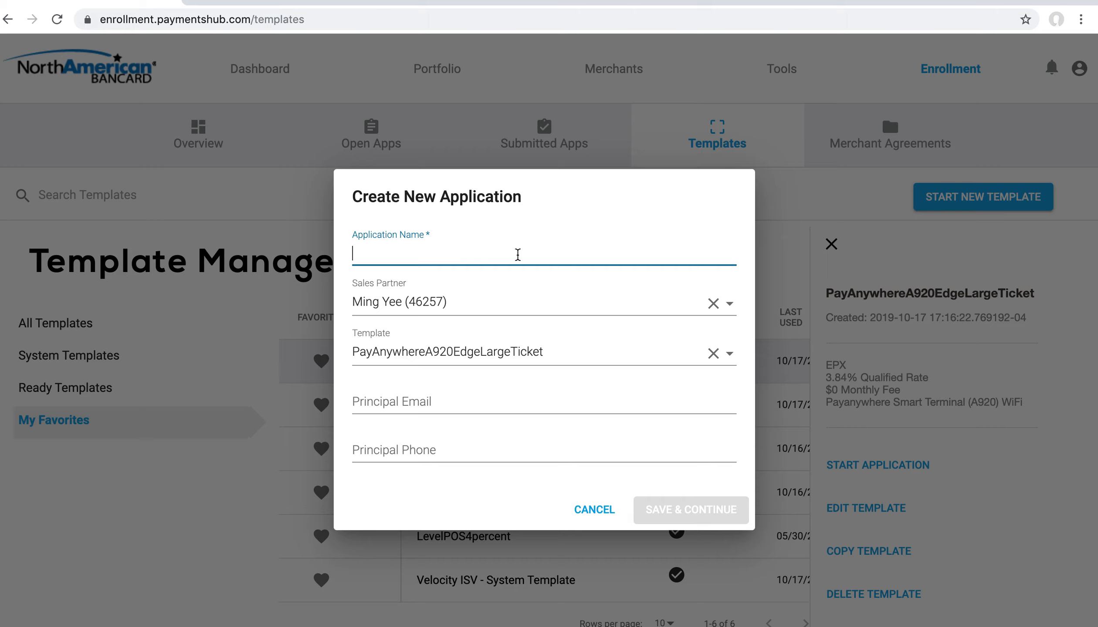
type("Test Jim")
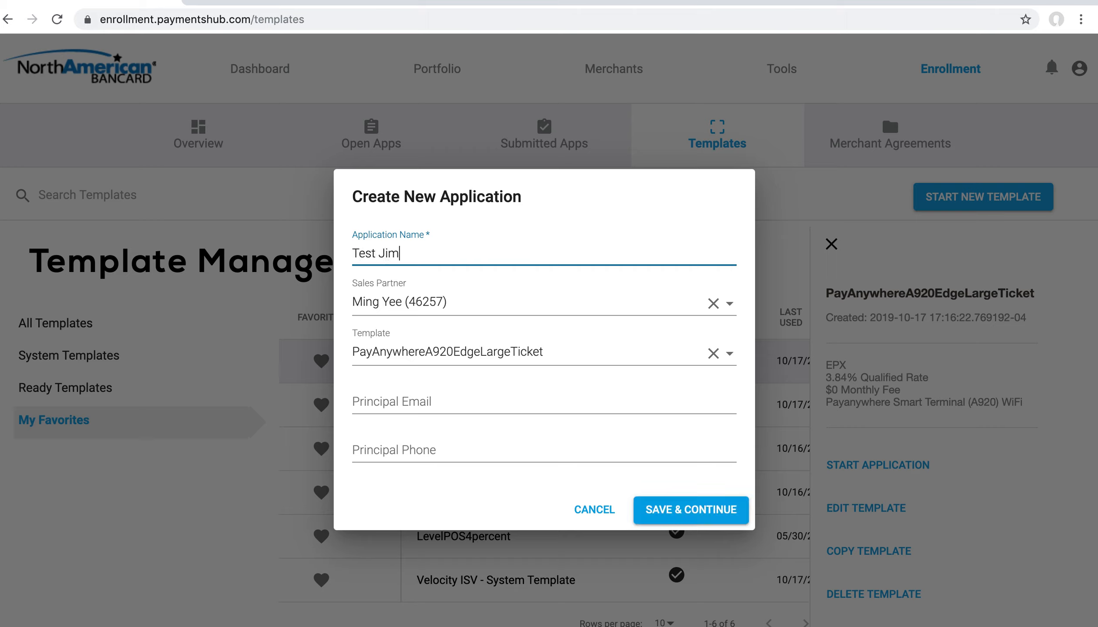
left_click(479, 403)
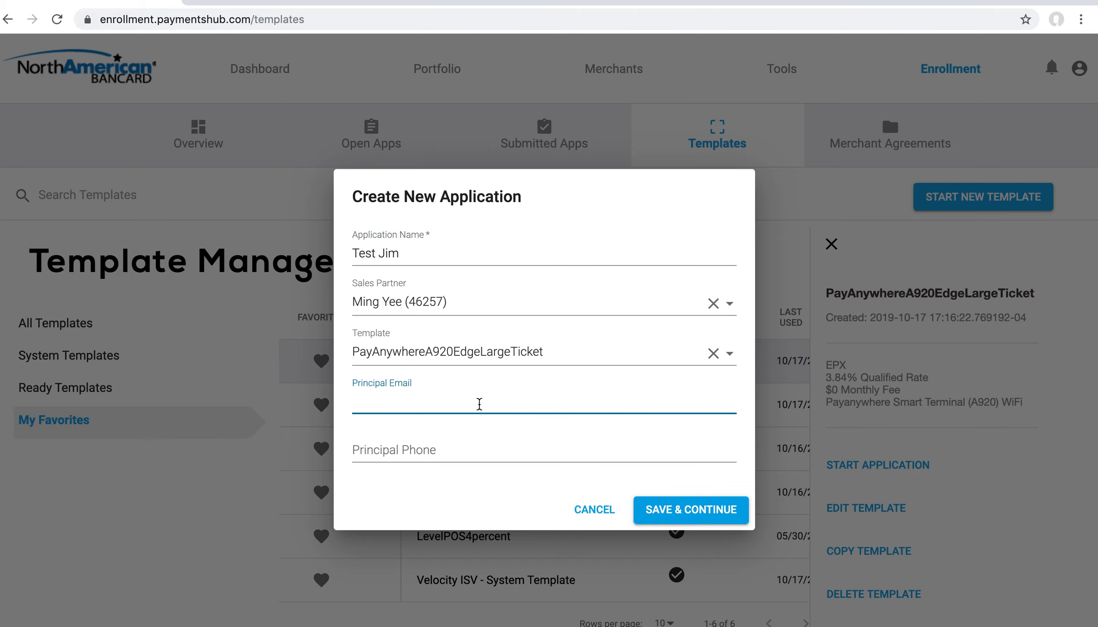
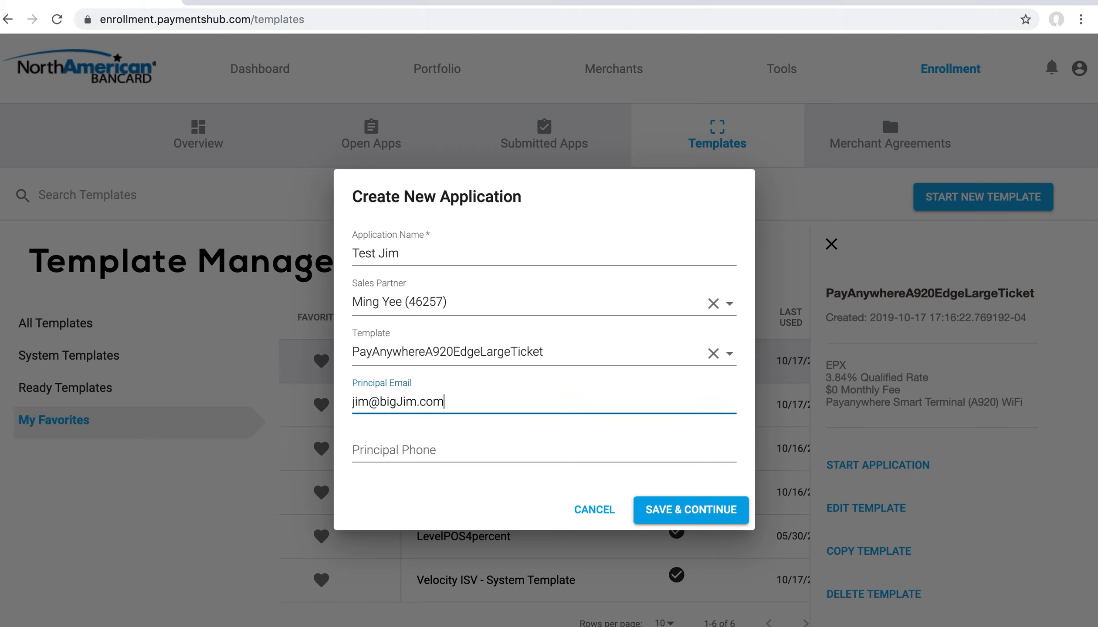
left_click(461, 457)
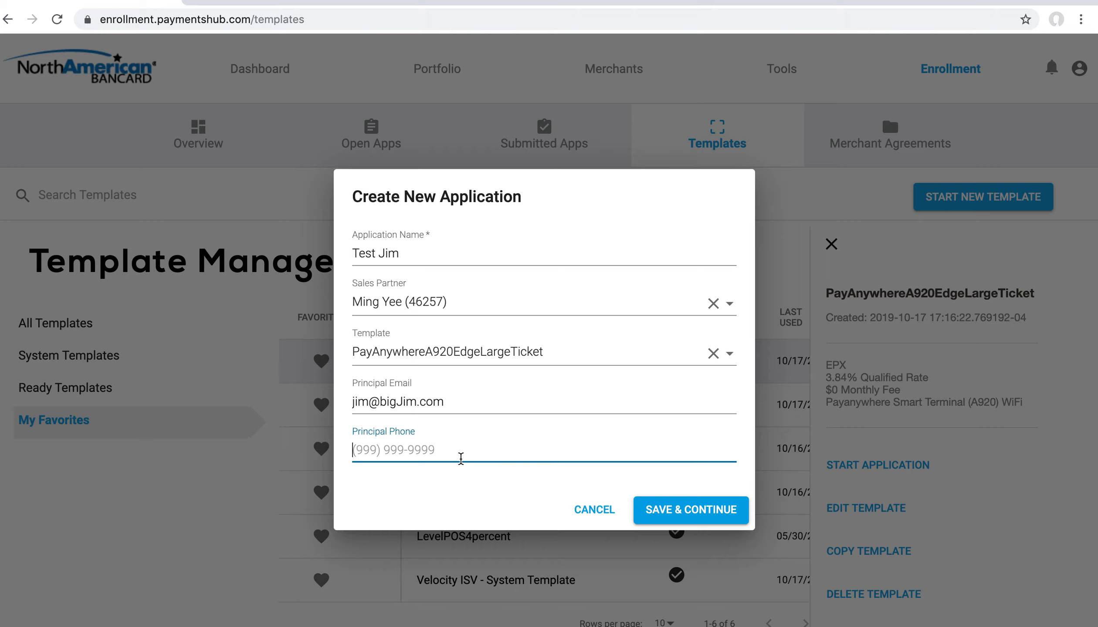
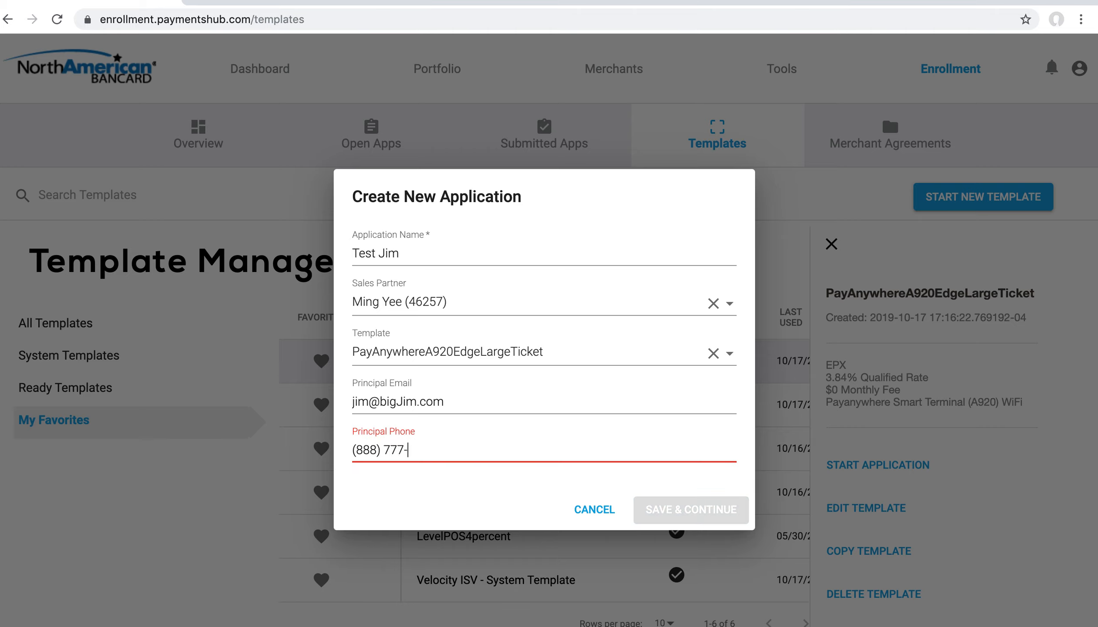
left_click(673, 519)
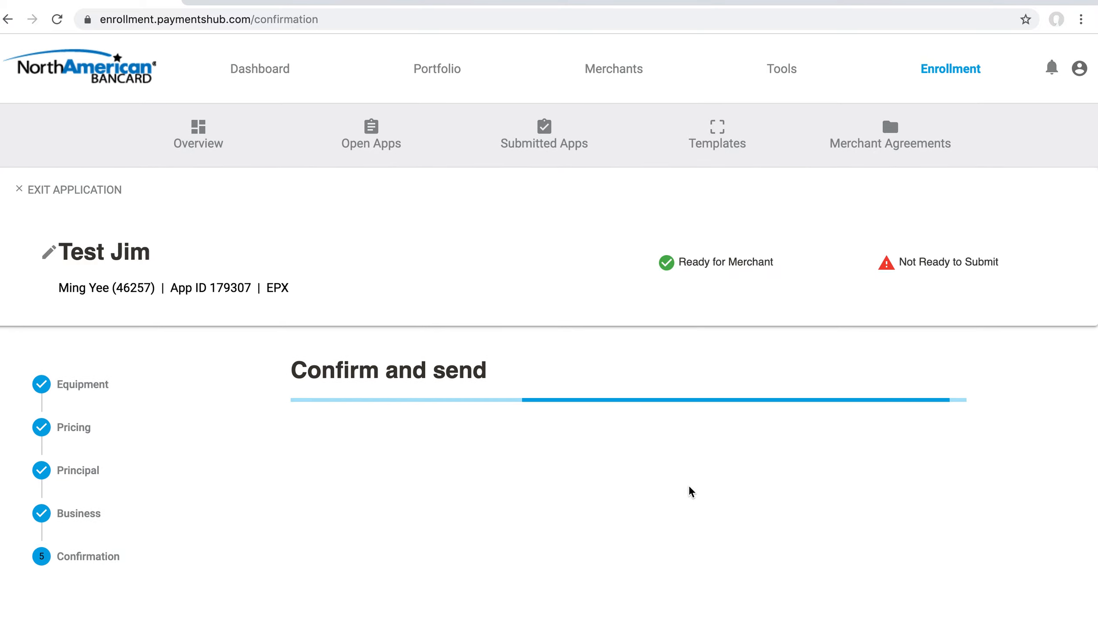
Select Peak on the Bonus card and save the Test Jim application.
scroll(728, 485, "down", 3)
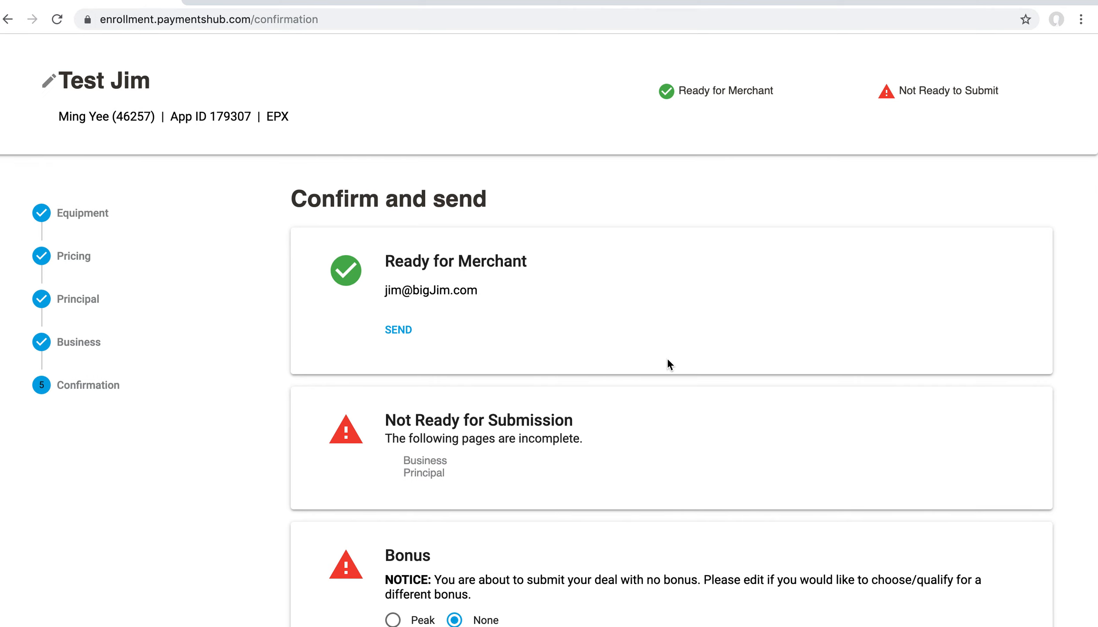
scroll(718, 425, "down", 2)
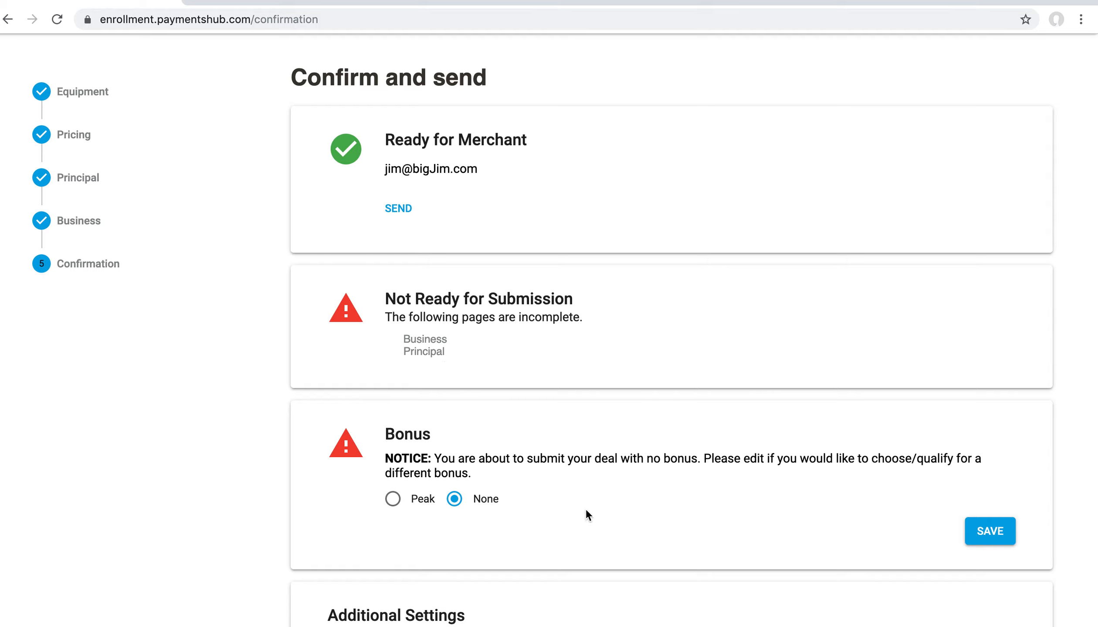
scroll(586, 509, "down", 1)
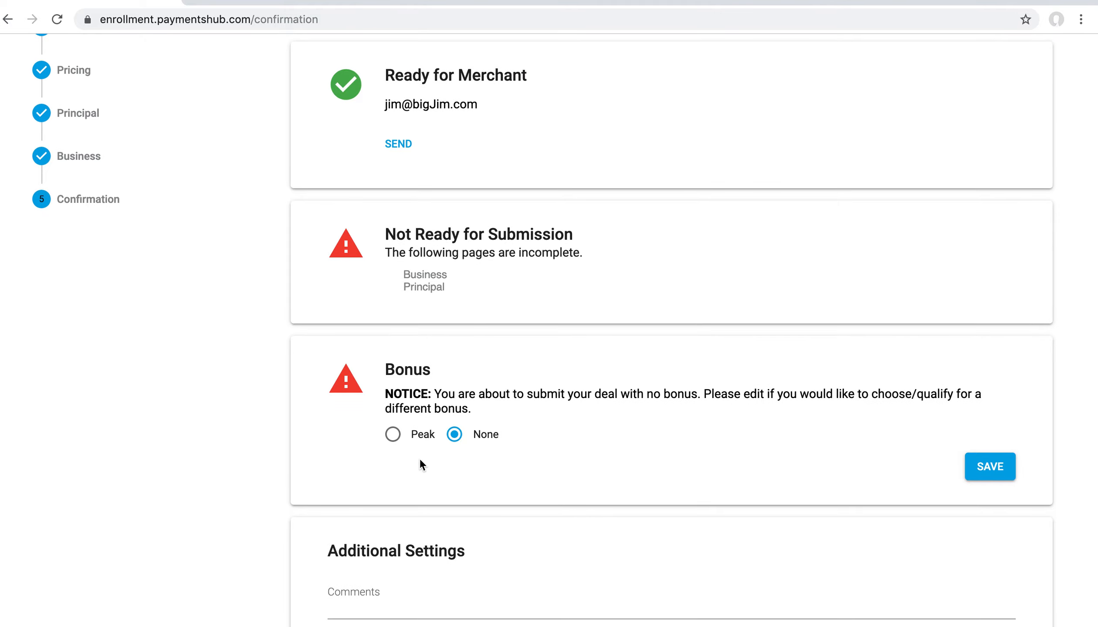
left_click(393, 434)
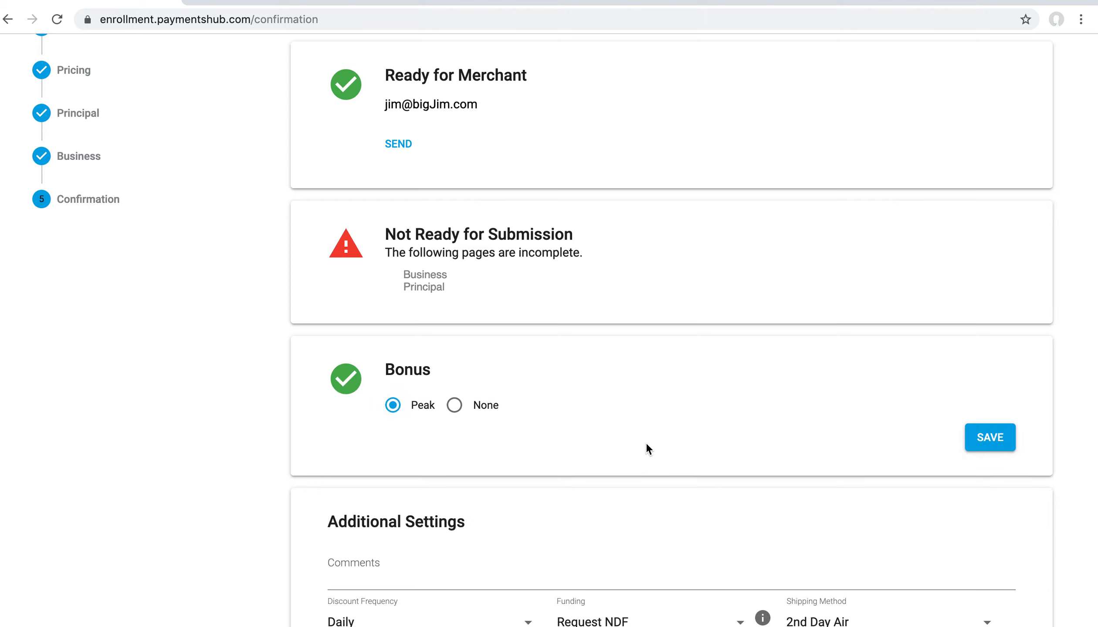
left_click(988, 444)
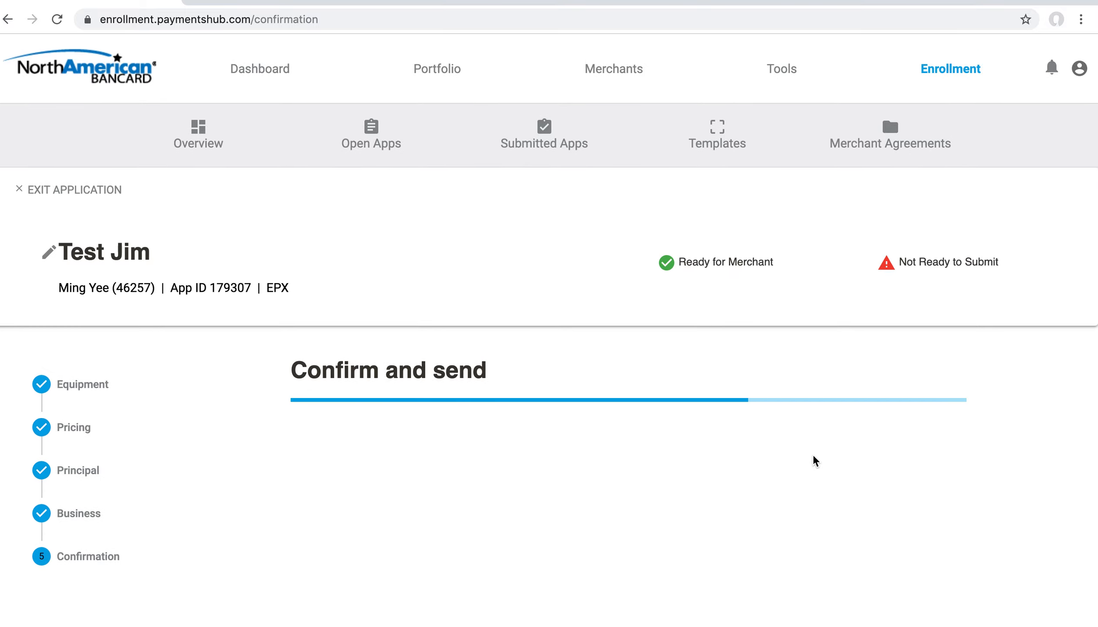
scroll(812, 455, "down", 15)
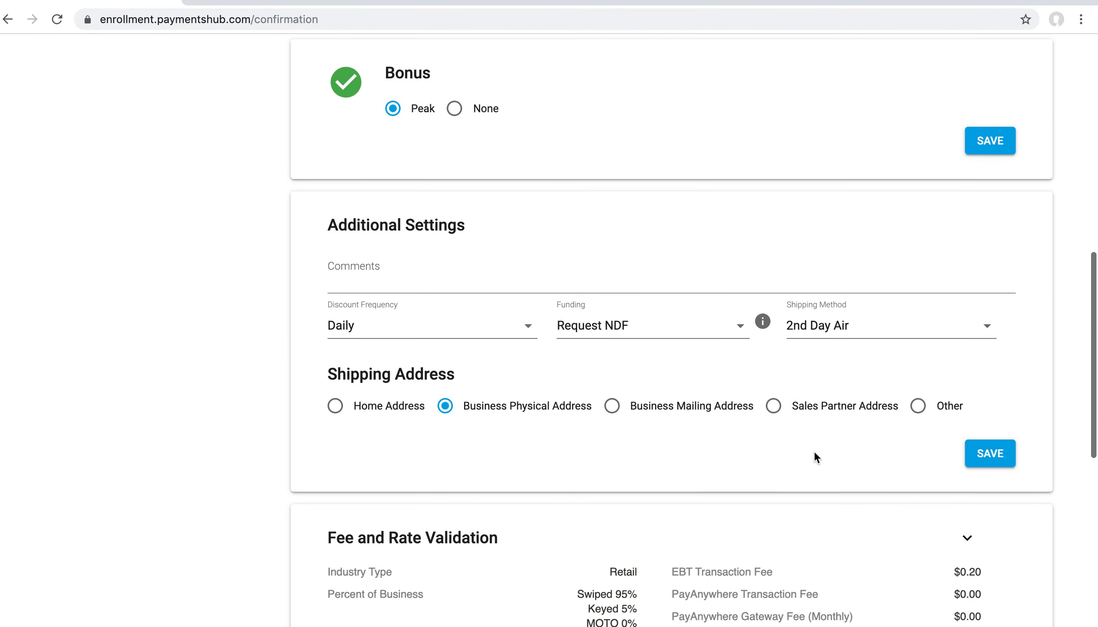
left_click(976, 330)
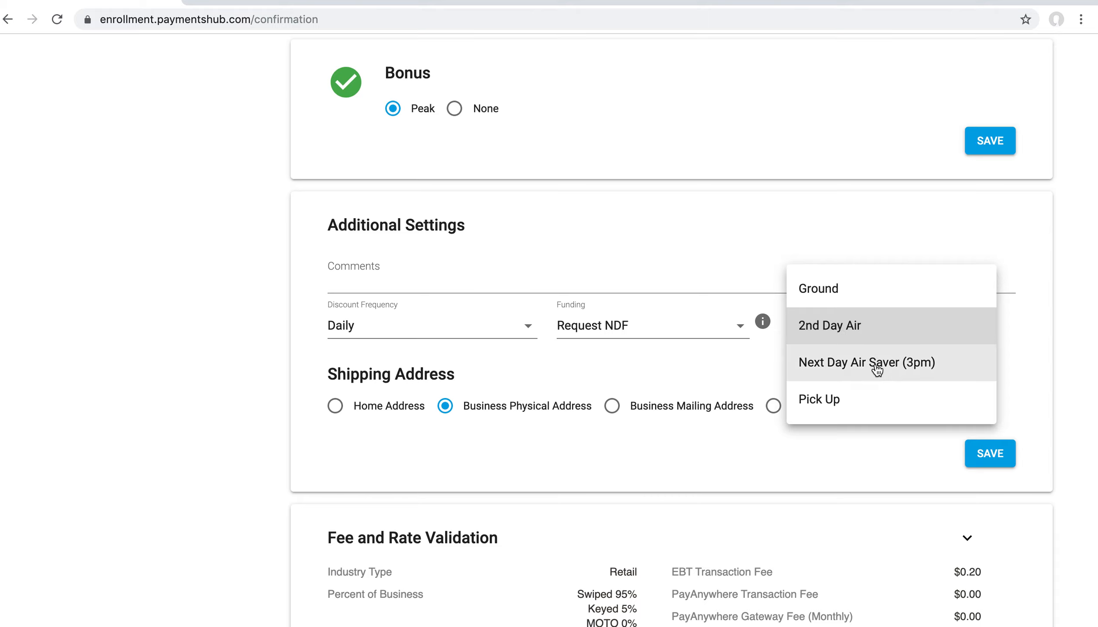
left_click(738, 235)
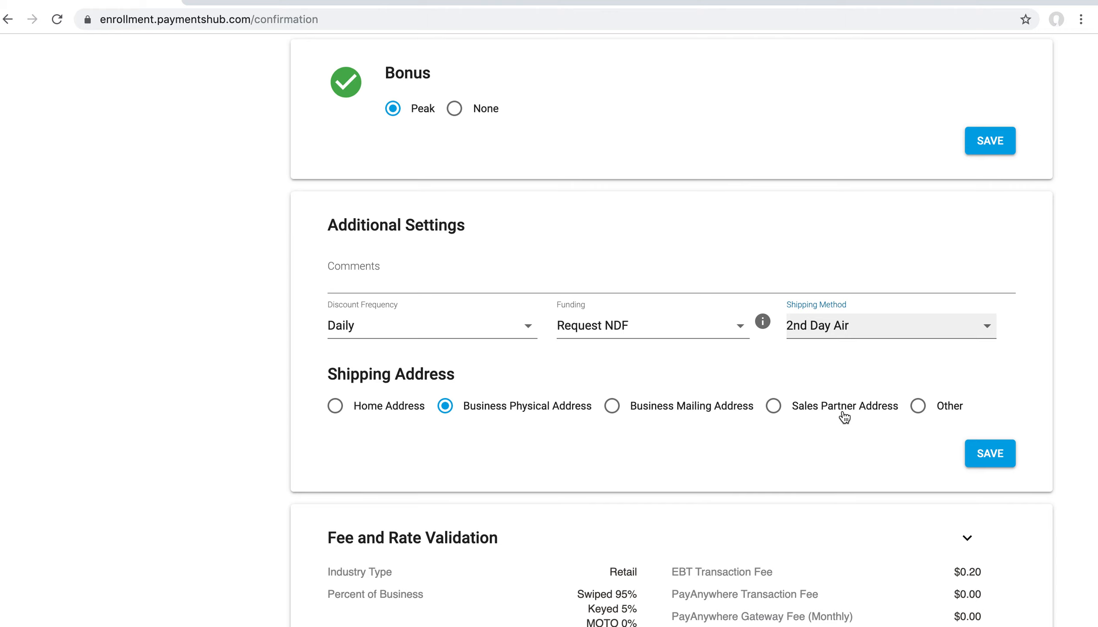
scroll(854, 439, "down", 10)
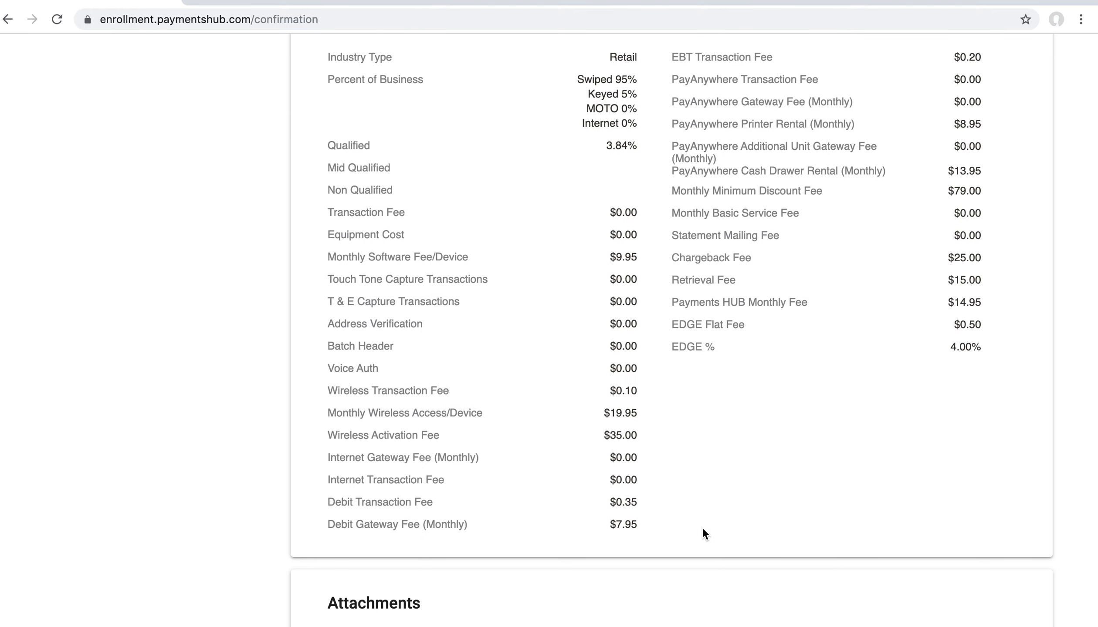
scroll(870, 486, "down", 3)
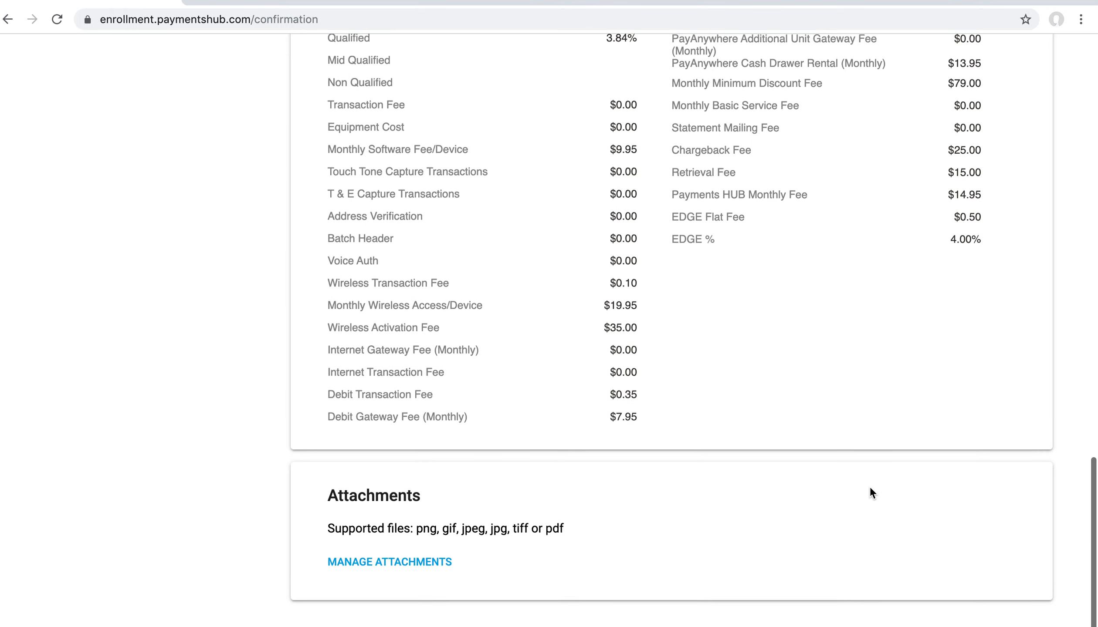
scroll(870, 486, "up", 20)
scroll(817, 522, "down", 5)
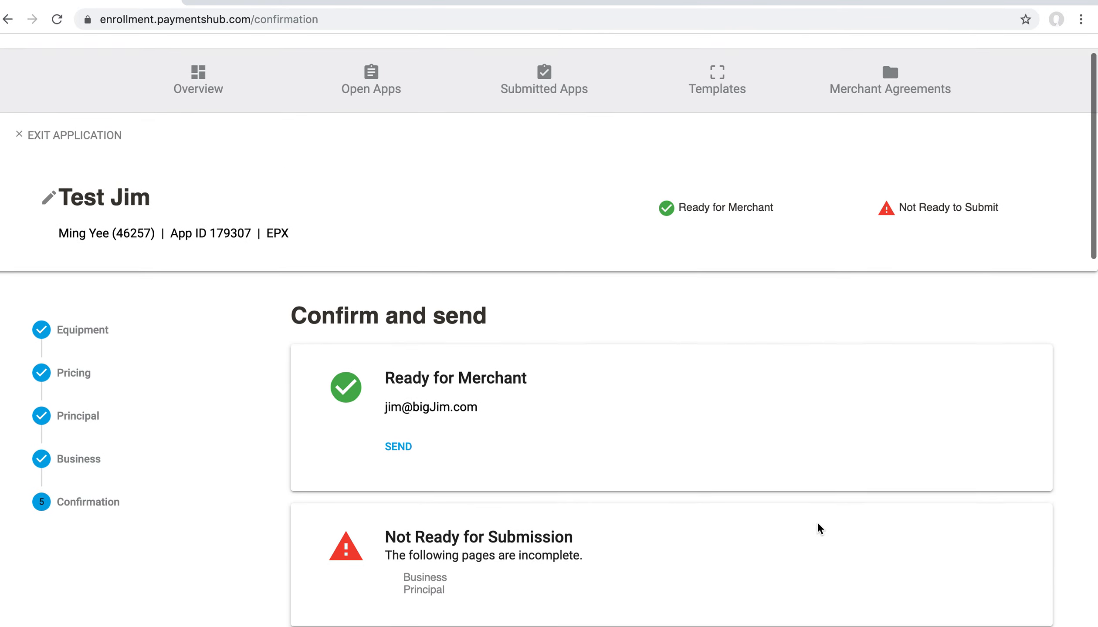
scroll(996, 523, "down", 6)
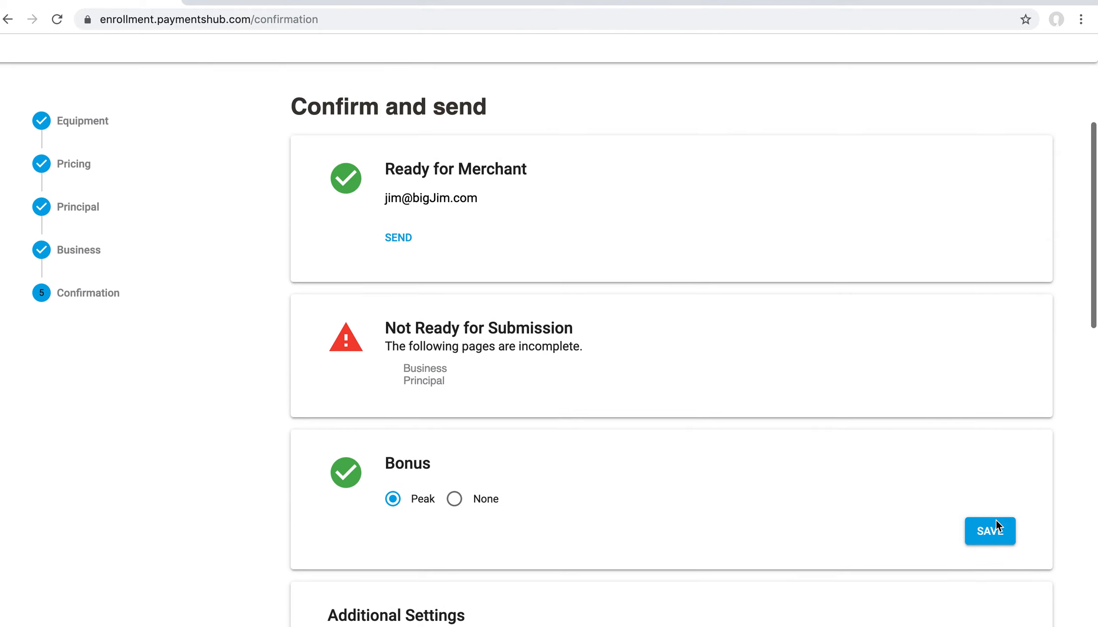
scroll(998, 527, "down", 18)
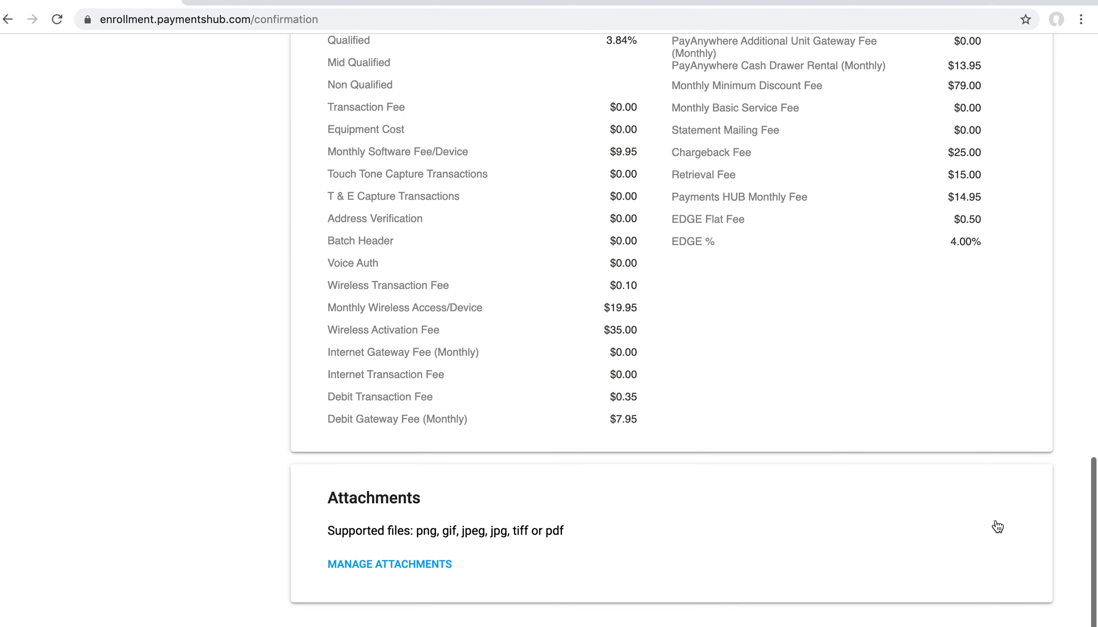
scroll(996, 521, "up", 20)
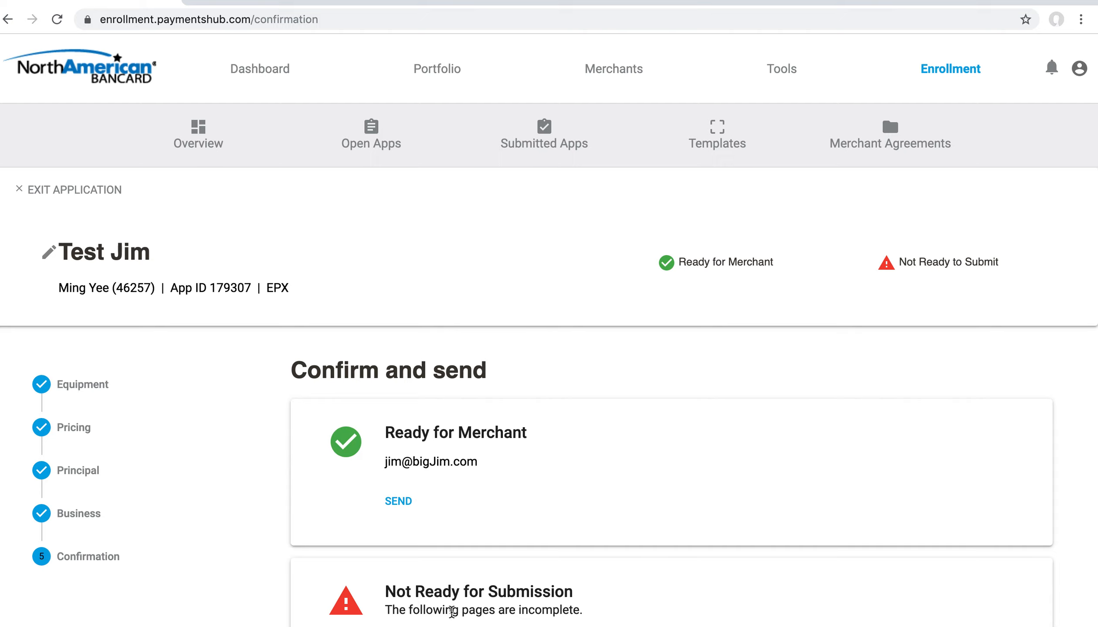
Send Test Jim to the merchant with confirmation, then open its details from Open Applications.
left_click(404, 502)
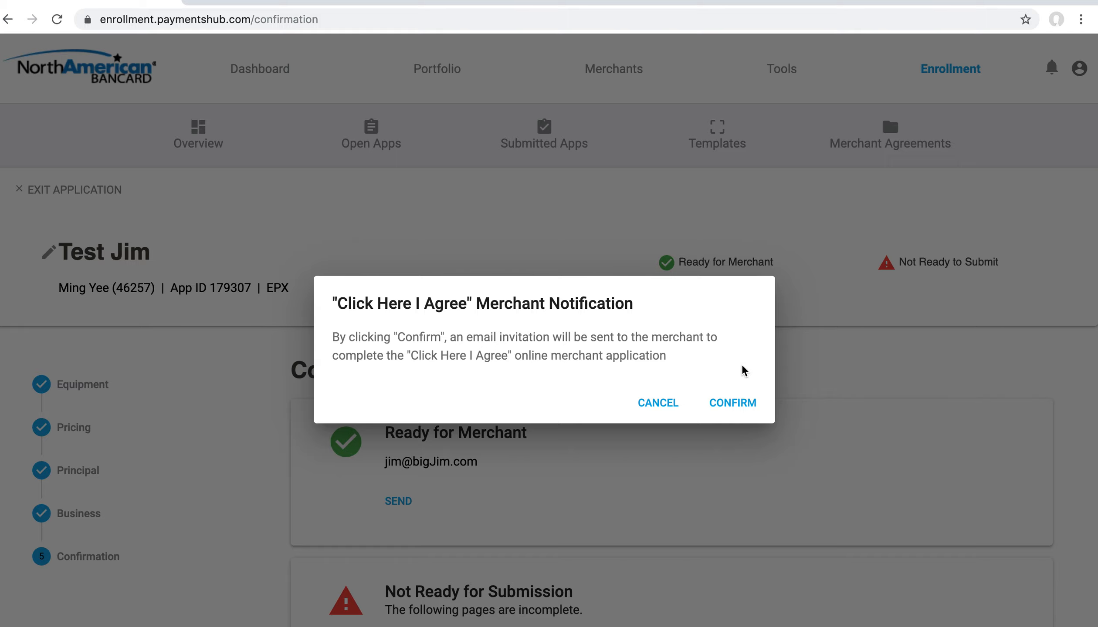
left_click(708, 411)
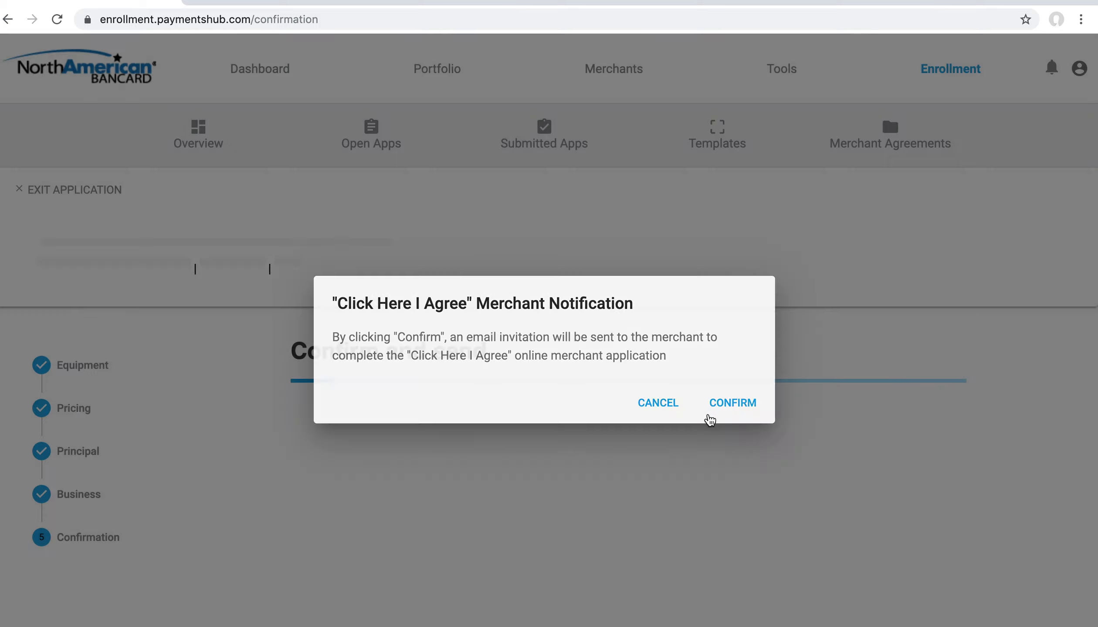
left_click(380, 153)
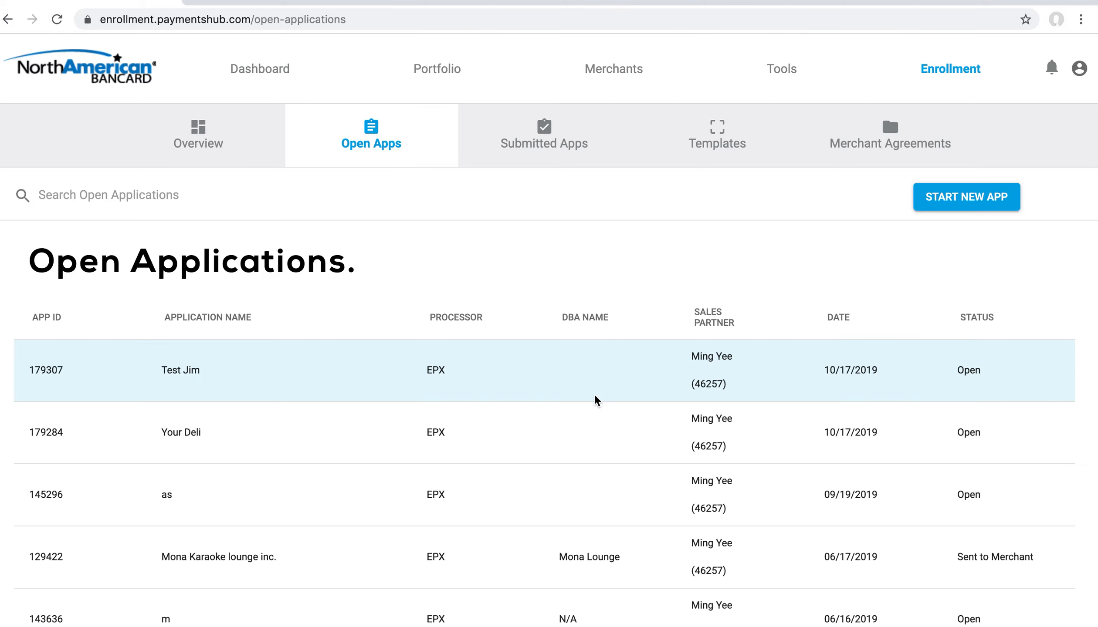
scroll(593, 394, "down", 1)
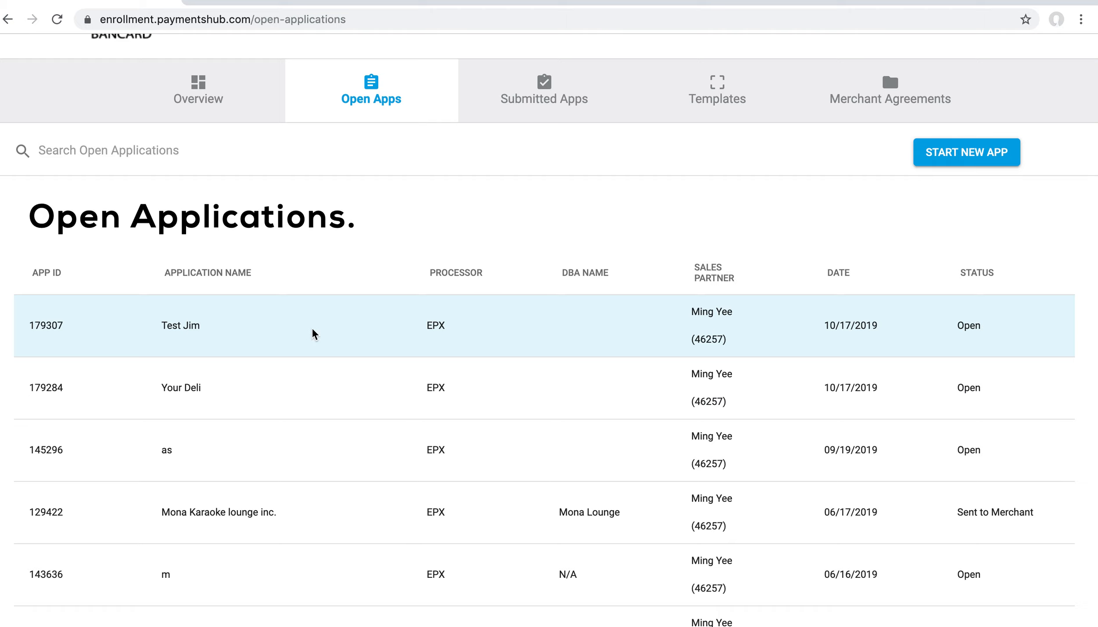
left_click(523, 342)
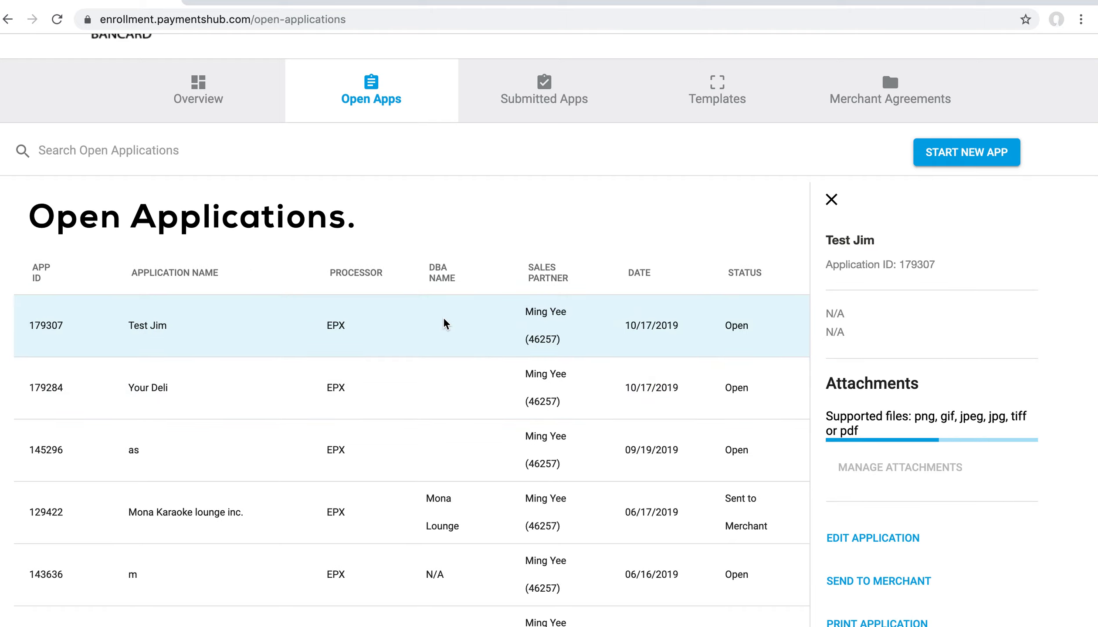
scroll(447, 325, "down", 3)
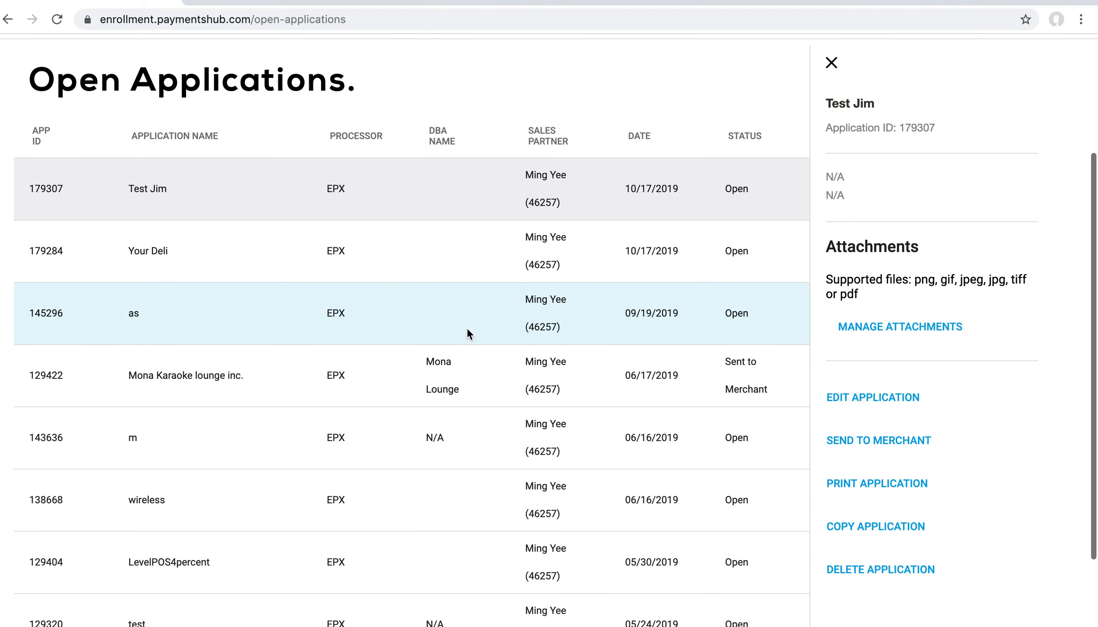
Generate the Test Jim application PDF and scroll through its pages.
left_click(890, 486)
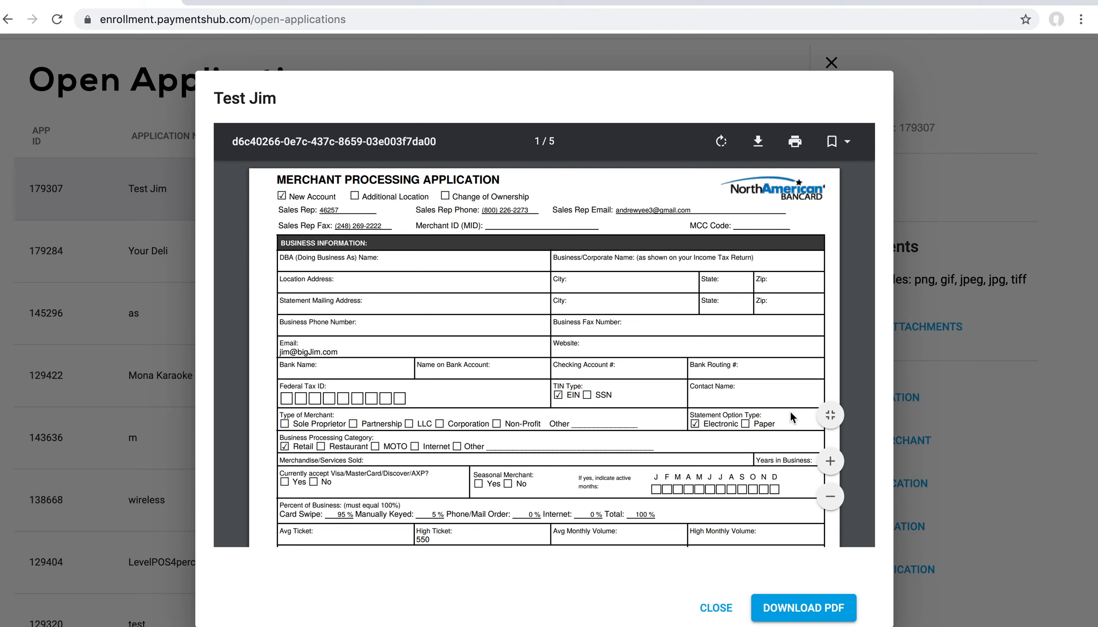
scroll(787, 414, "down", 10)
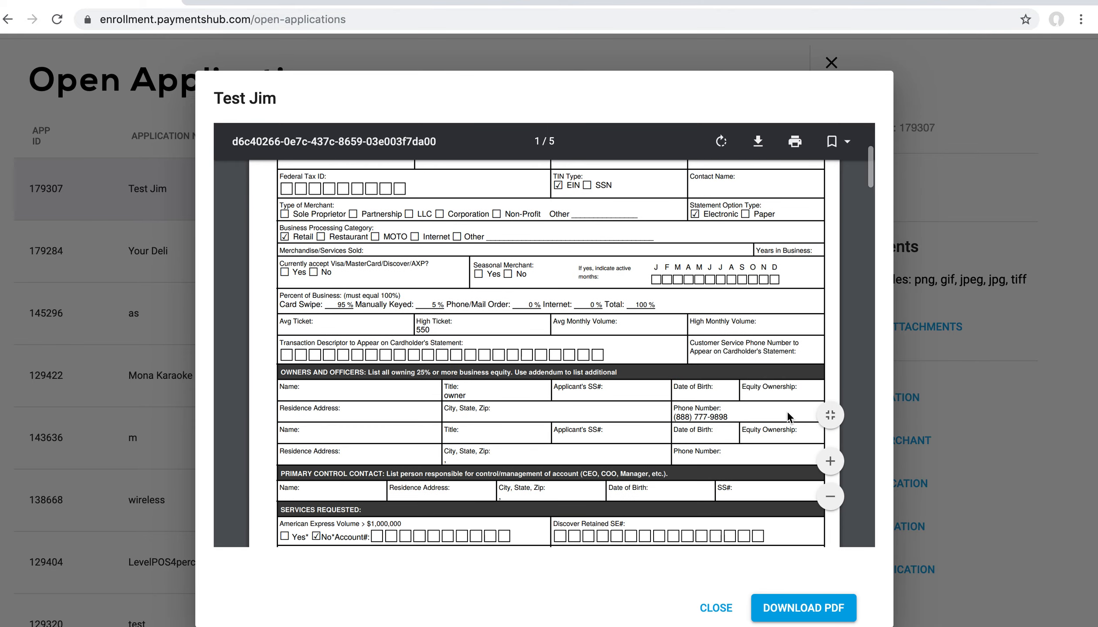
scroll(787, 413, "down", 10)
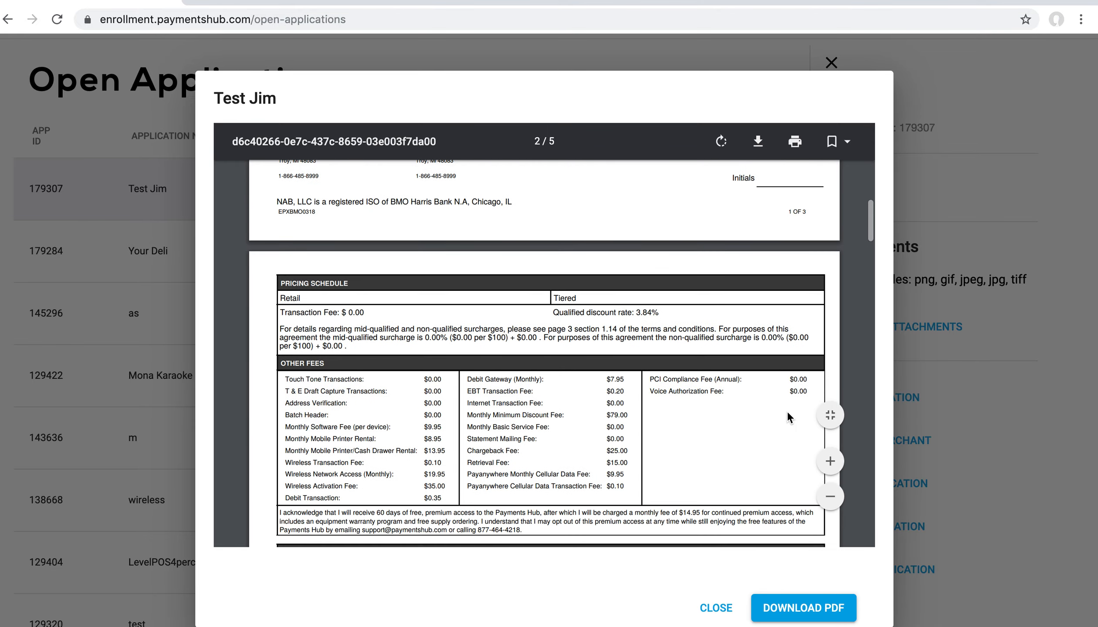
scroll(787, 414, "up", 3)
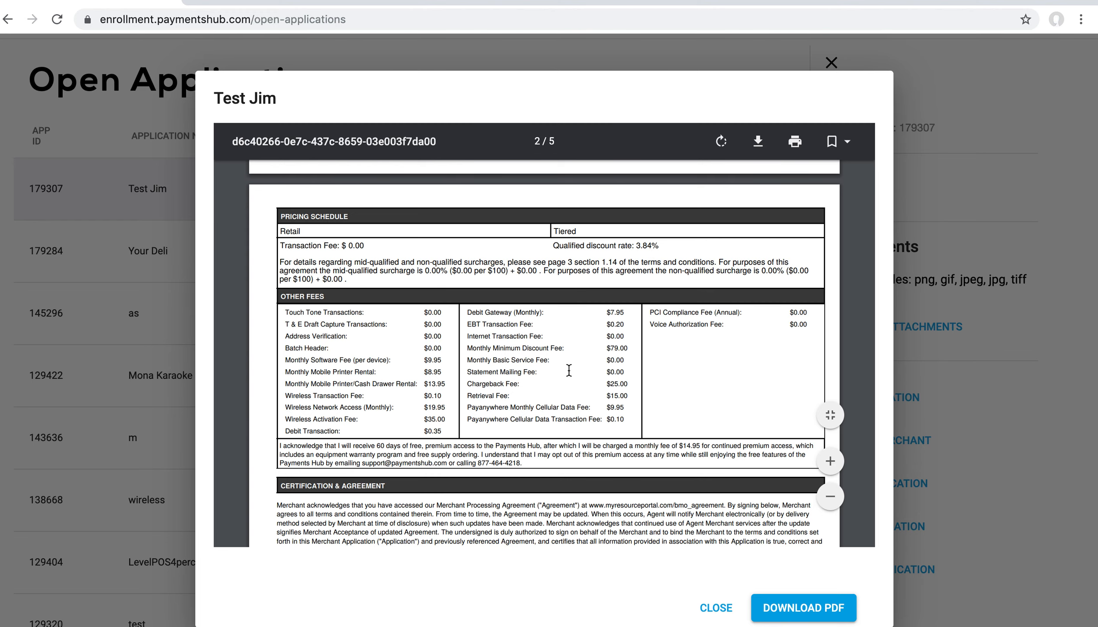
scroll(561, 366, "down", 10)
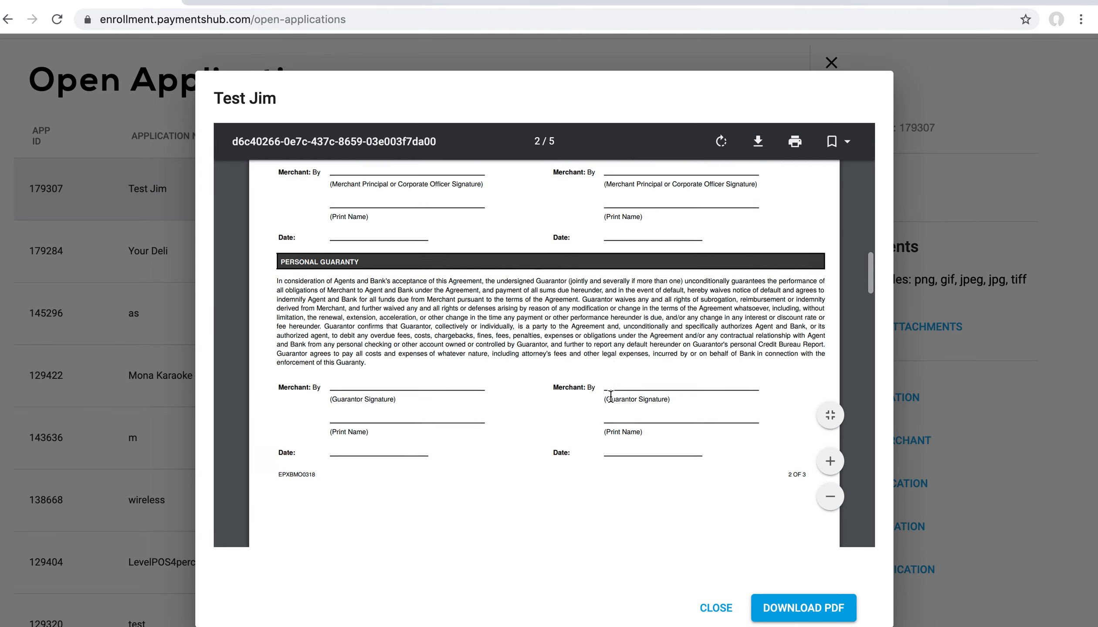
scroll(610, 396, "down", 15)
scroll(610, 397, "down", 12)
scroll(610, 397, "down", 3)
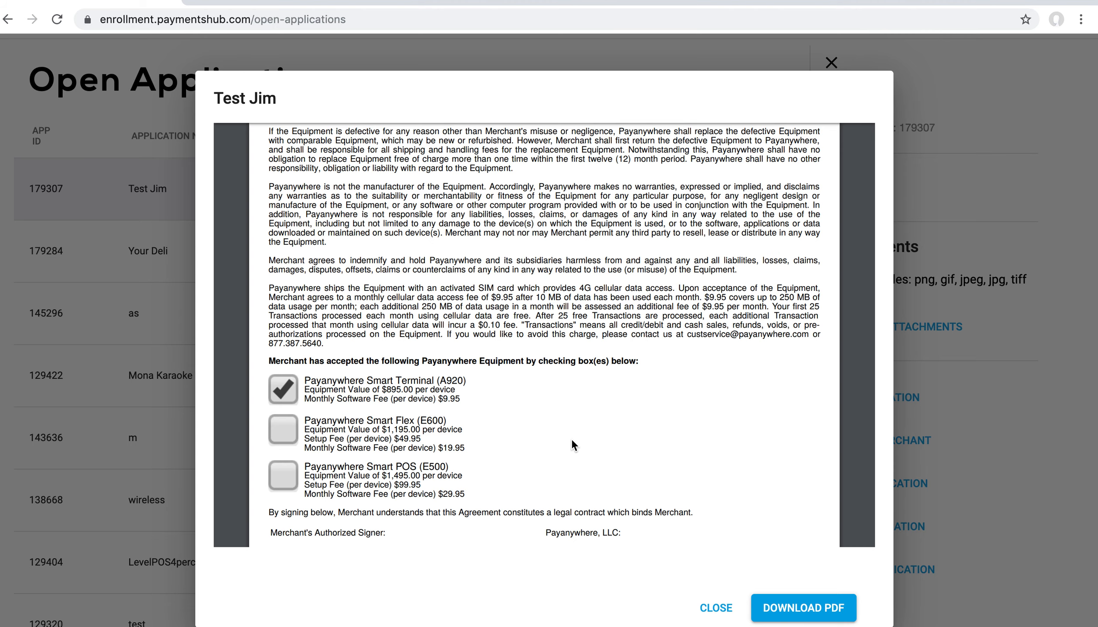
scroll(561, 441, "down", 3)
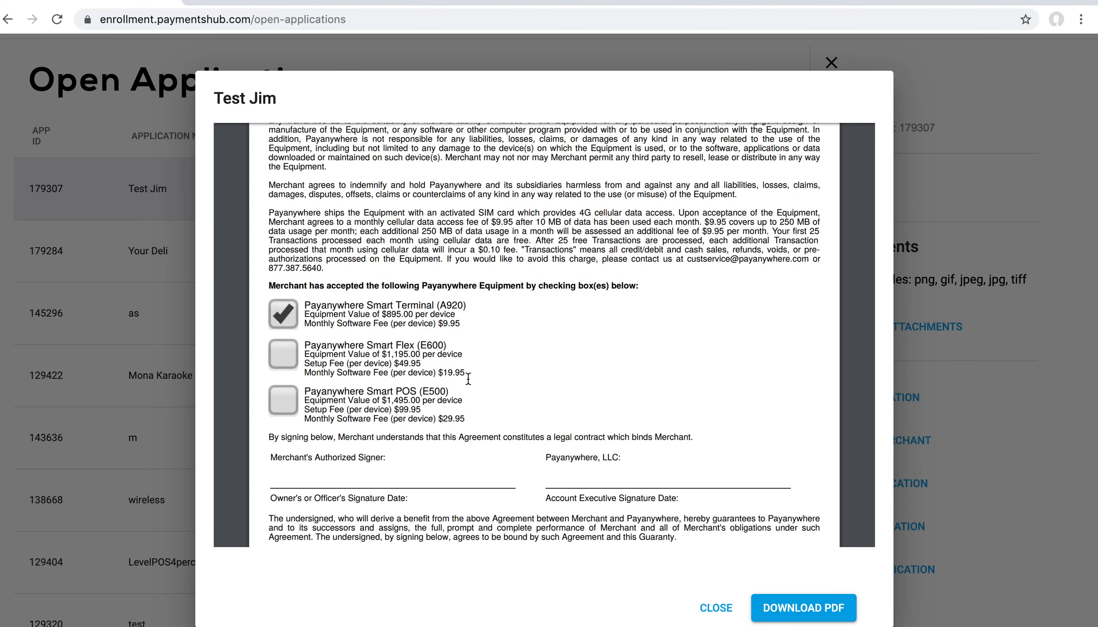
scroll(476, 401, "down", 2)
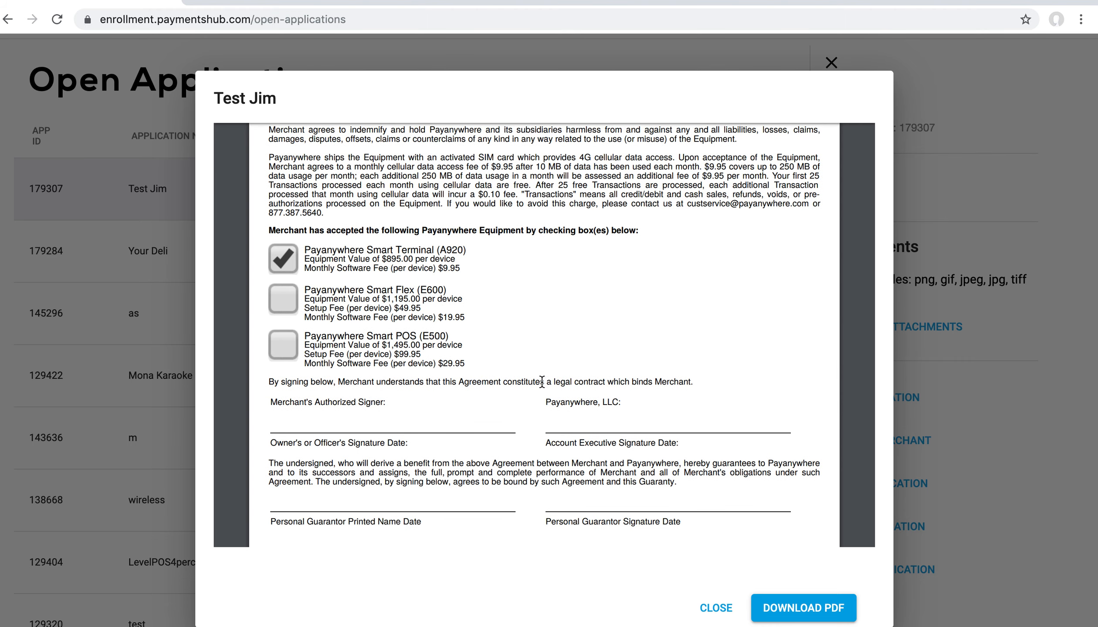
Highlight the $99.95 POS and $49.95 Flex setup fees, then scroll to the PDF's end.
double_click(402, 354)
left_click_drag(429, 305, 411, 307)
double_click(421, 308)
scroll(741, 501, "down", 10)
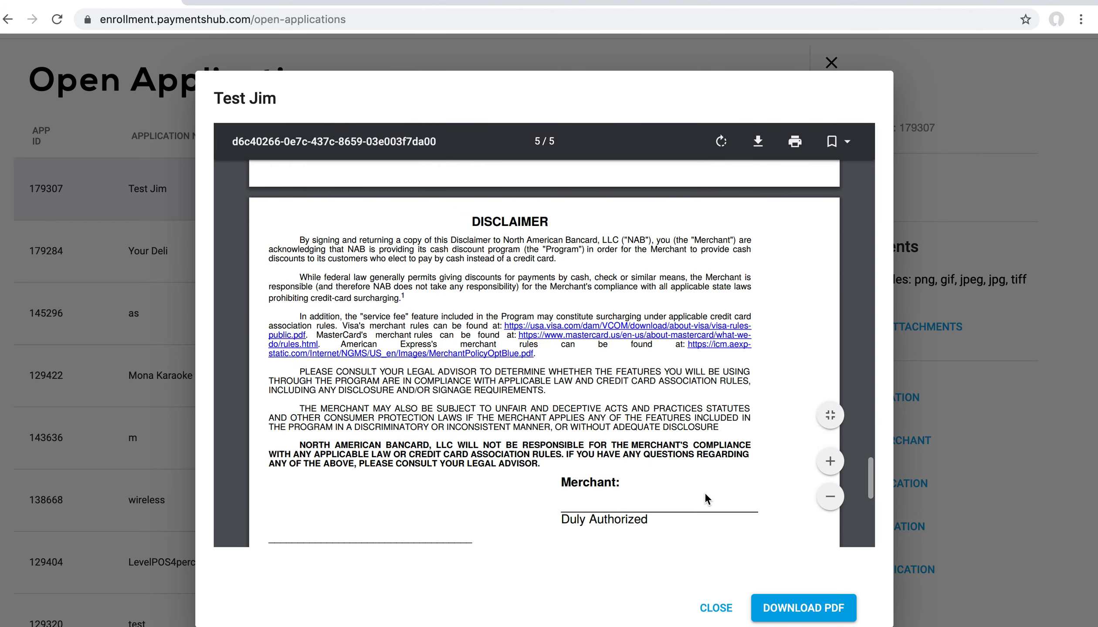
scroll(591, 356, "down", 4)
scroll(622, 394, "up", 3)
scroll(623, 395, "up", 1)
scroll(622, 394, "down", 8)
scroll(623, 402, "down", 3)
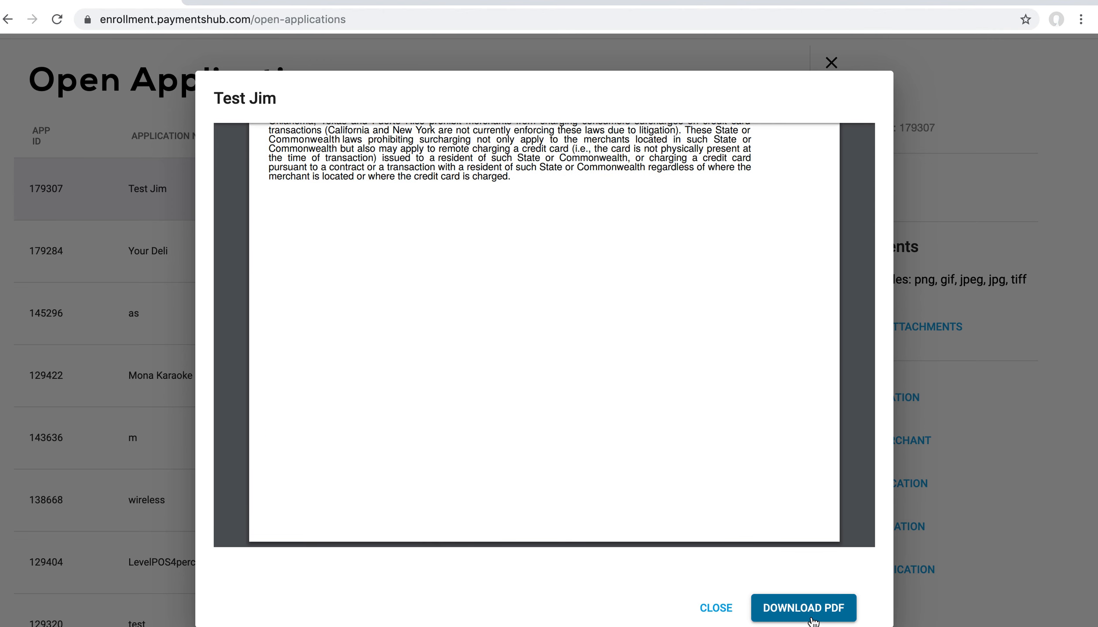
Close the PDF preview to return to the Open Applications list.
left_click(715, 608)
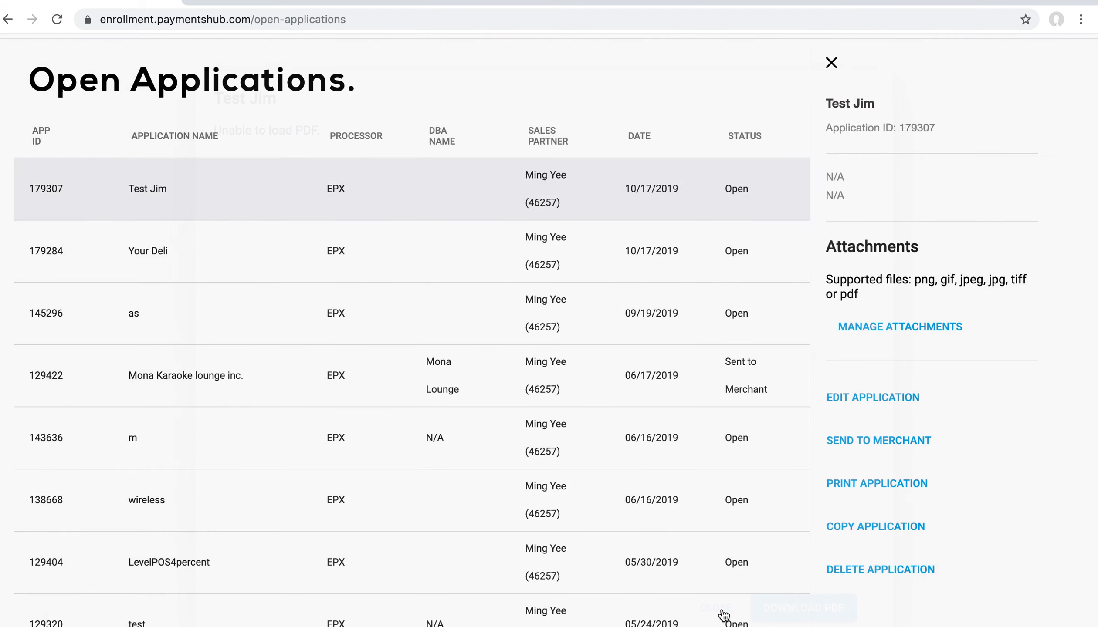
mouse_move(770, 626)
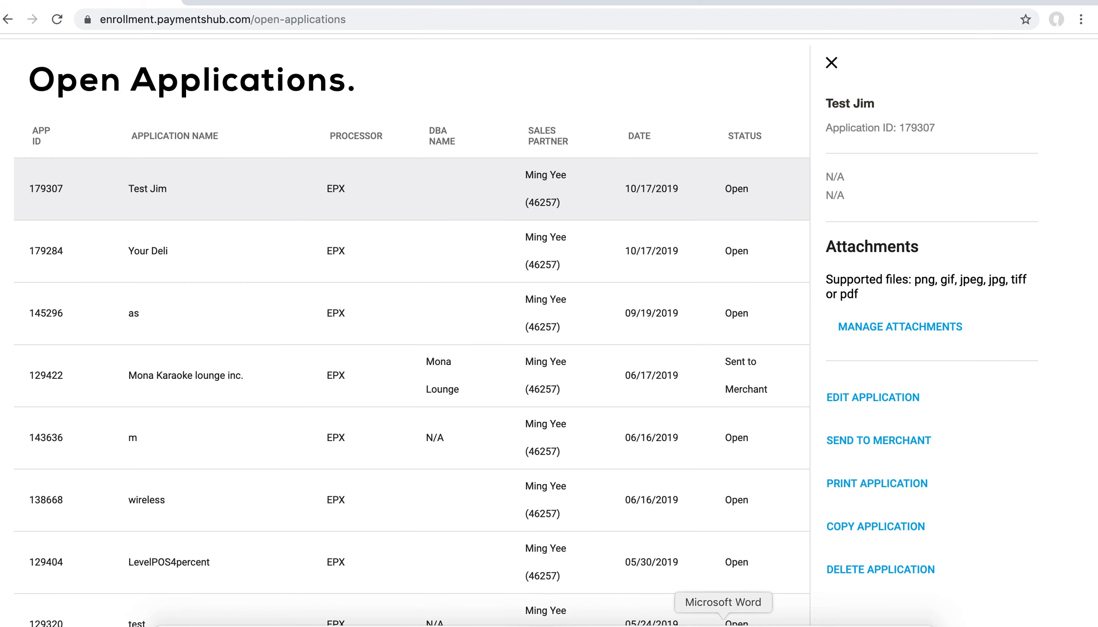
right_click(692, 625)
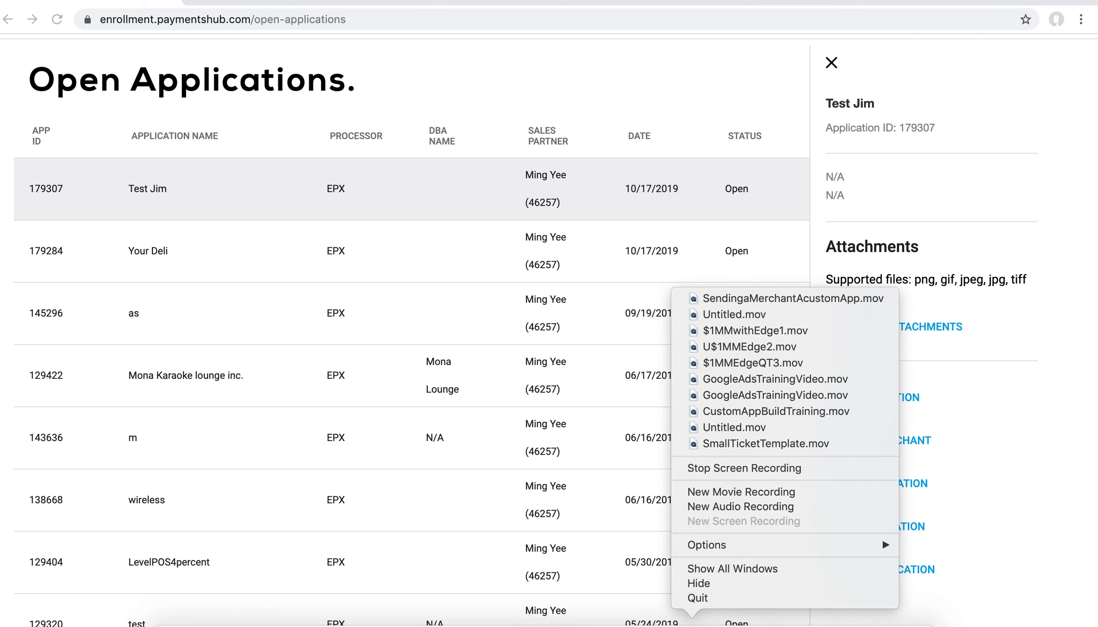